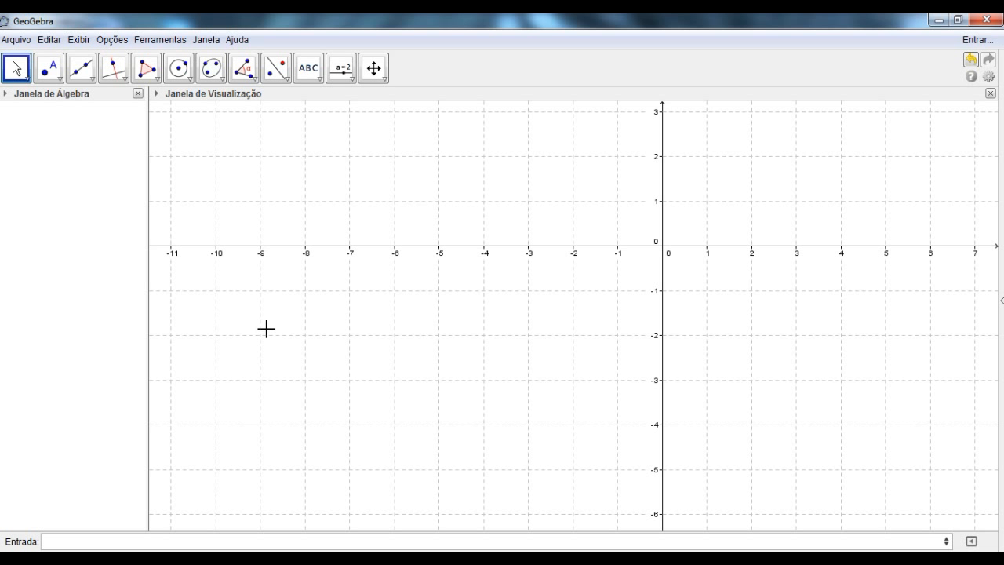
# Check exercise 1 in lista.pdf and plot the function 4*x-exp(x) in GeoGebra
pyautogui.click(242, 558)
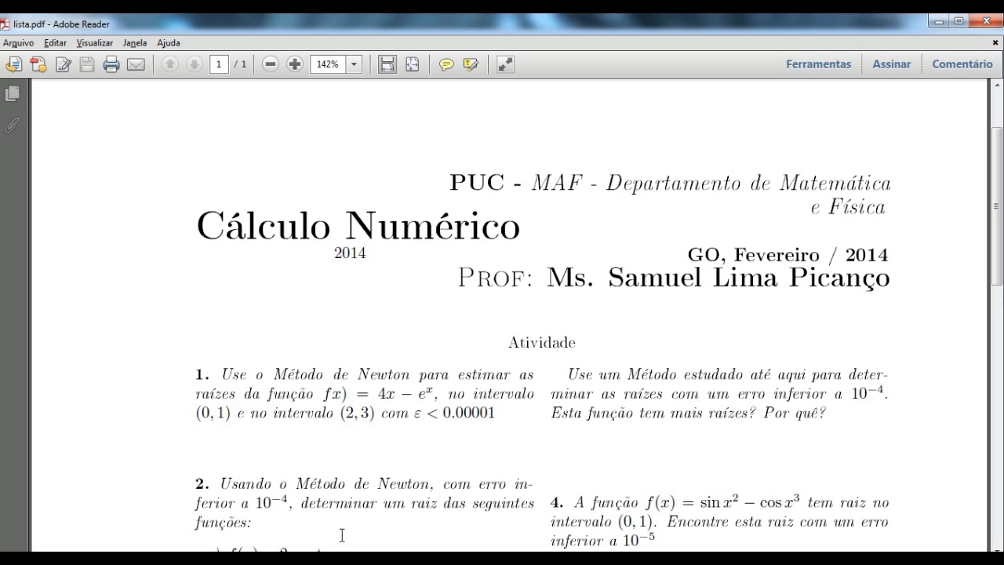
pyautogui.click(337, 559)
pyautogui.click(320, 542)
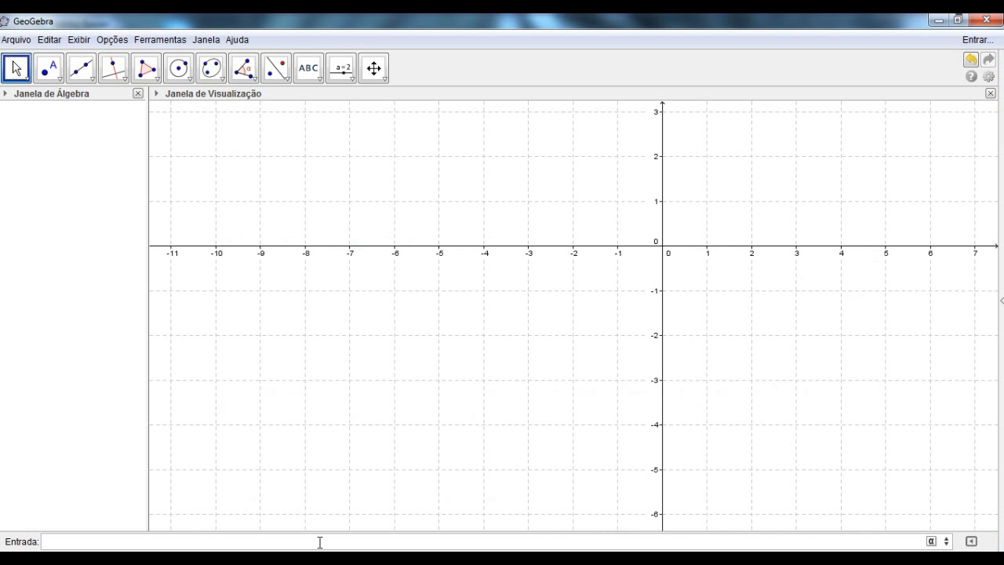
pyautogui.write('4*x-exp(x)')
pyautogui.press('Return')
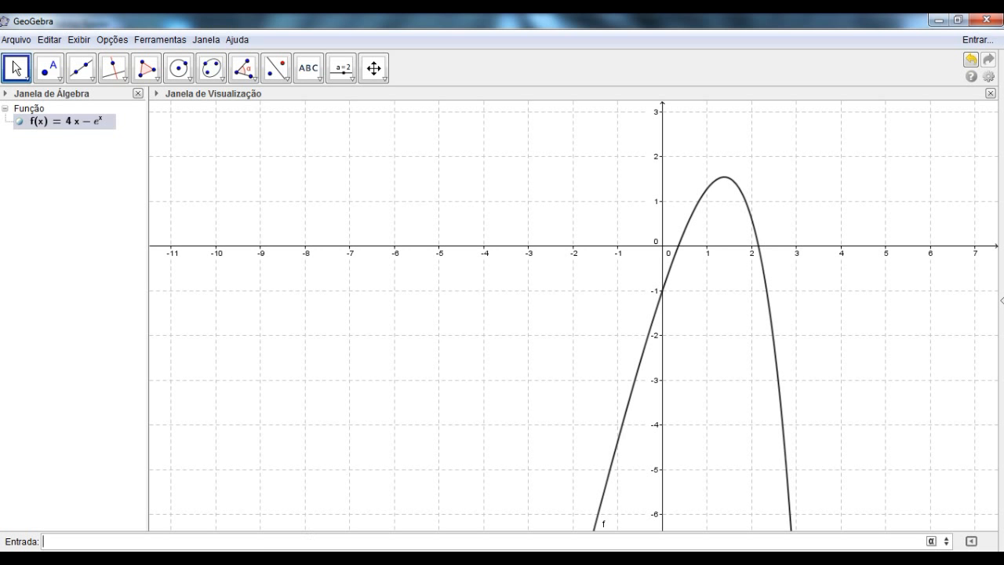
# Switch to Cálculo Numérico, reset the previous Newton's method calculation and clear the initial X value
pyautogui.click(303, 558)
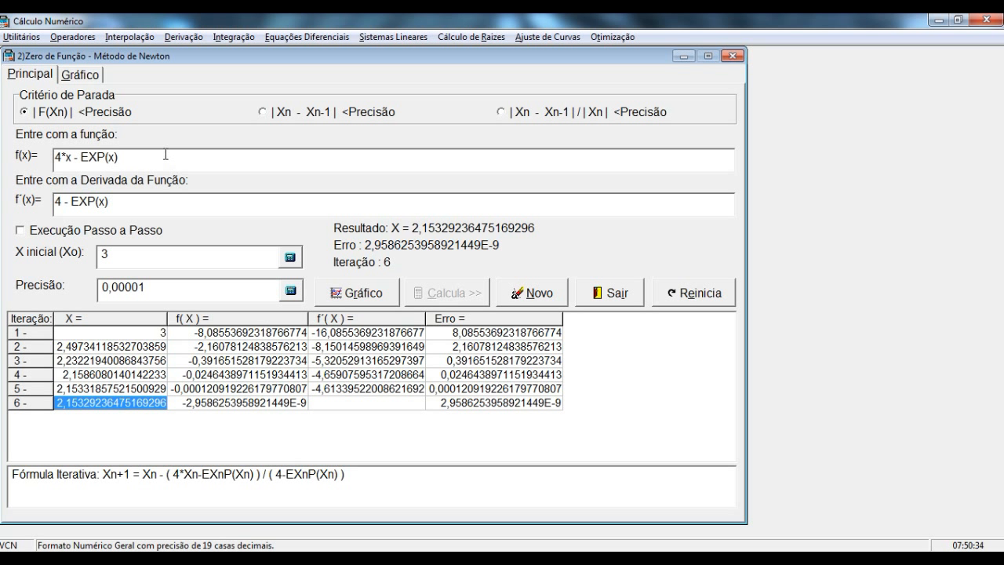
pyautogui.click(663, 295)
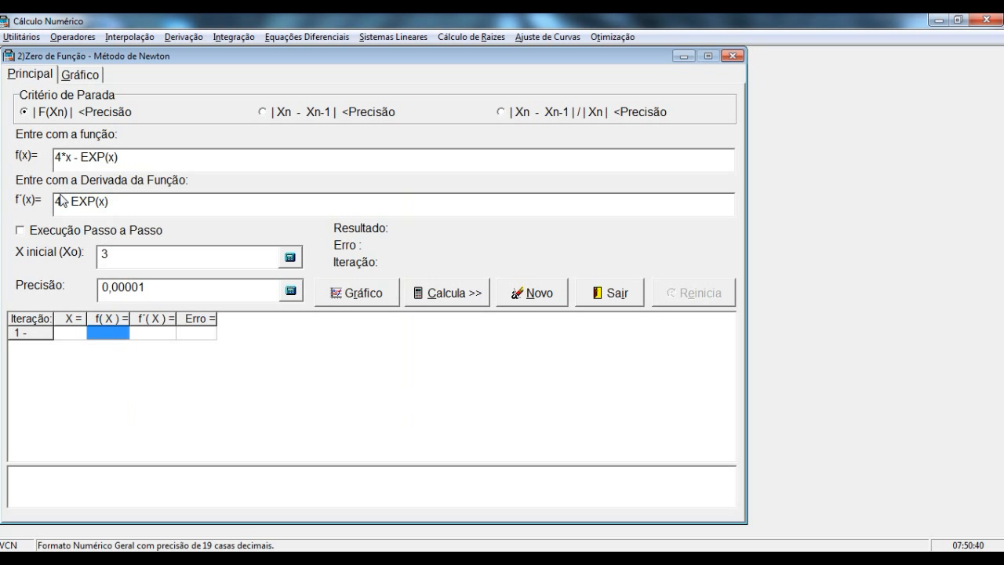
pyautogui.moveTo(122, 206)
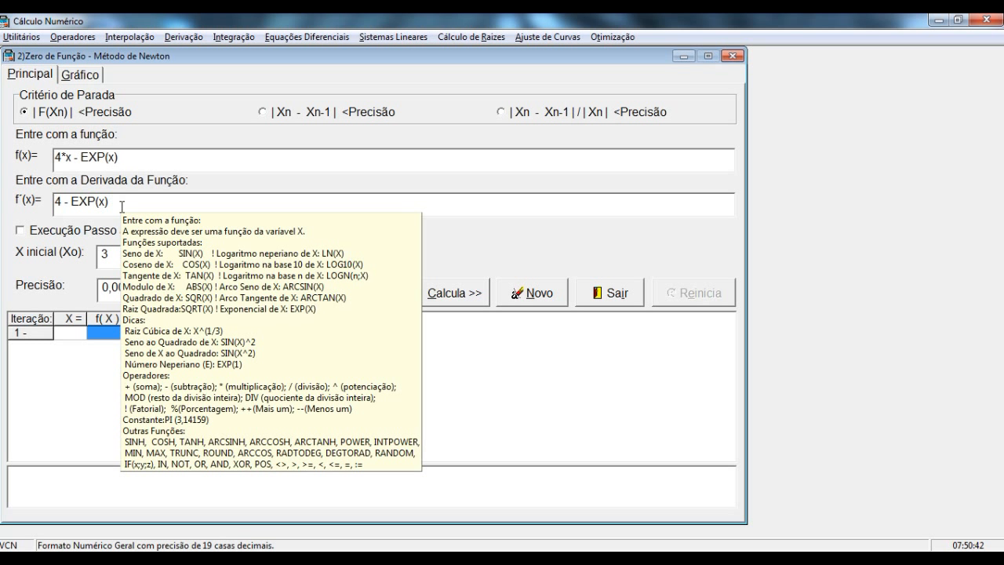
pyautogui.doubleClick(112, 252)
pyautogui.press('BackSpace')
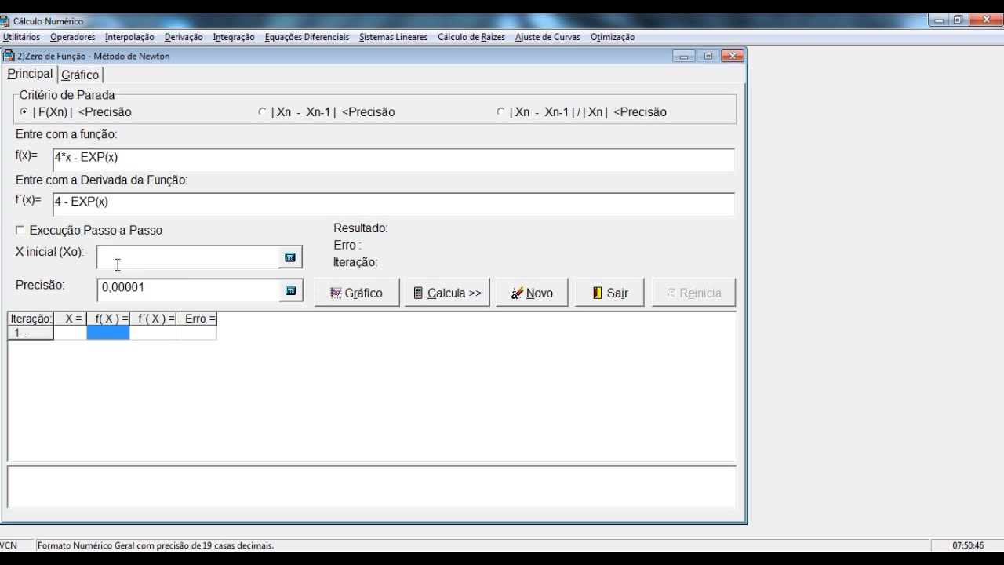
# Switch to GeoGebra, create the derivative of f(x) and hide the derivative's graph
pyautogui.moveTo(262, 477)
pyautogui.click(280, 560)
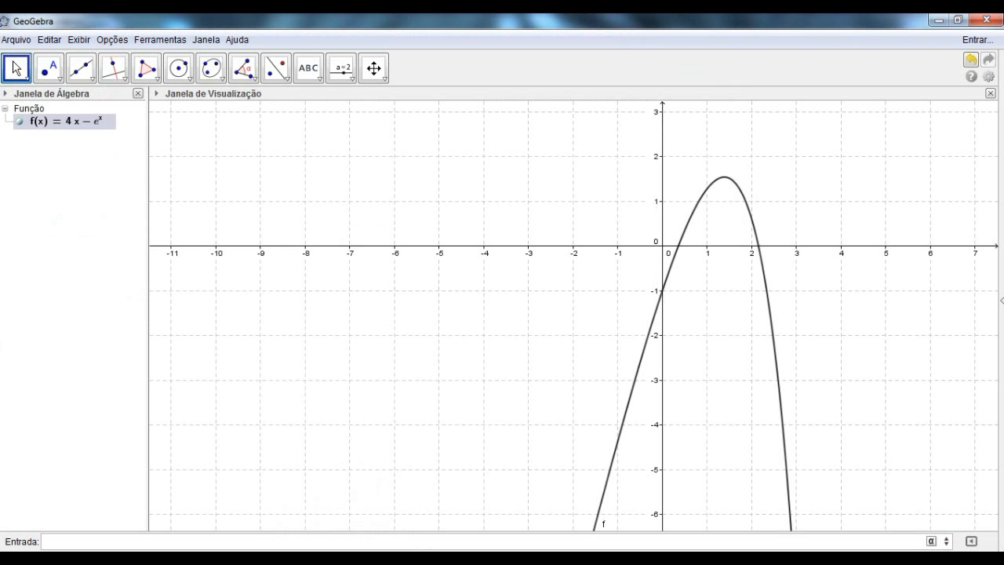
pyautogui.click(275, 540)
pyautogui.write('deriv')
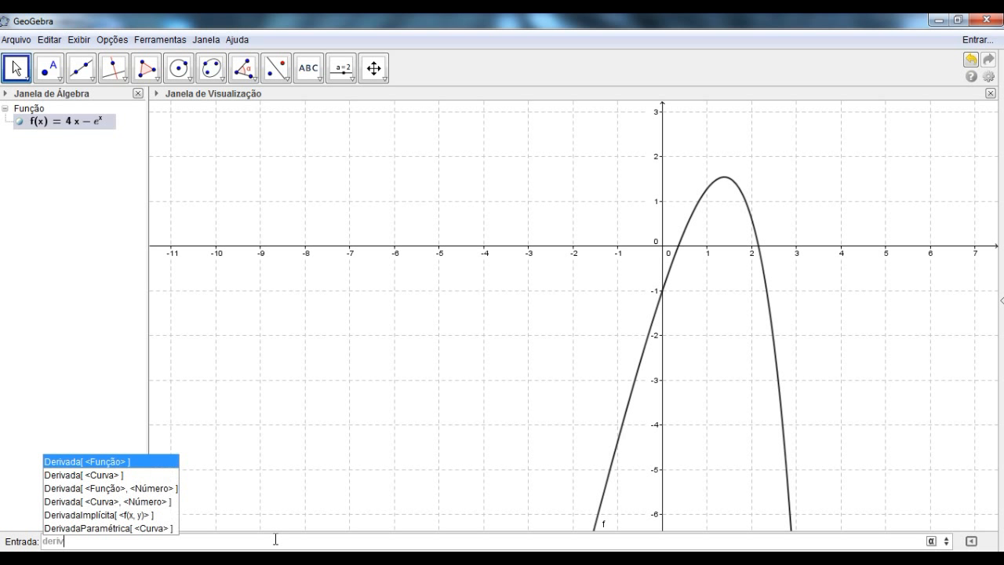
pyautogui.press('Return')
pyautogui.write('f(x')
pyautogui.press('Return')
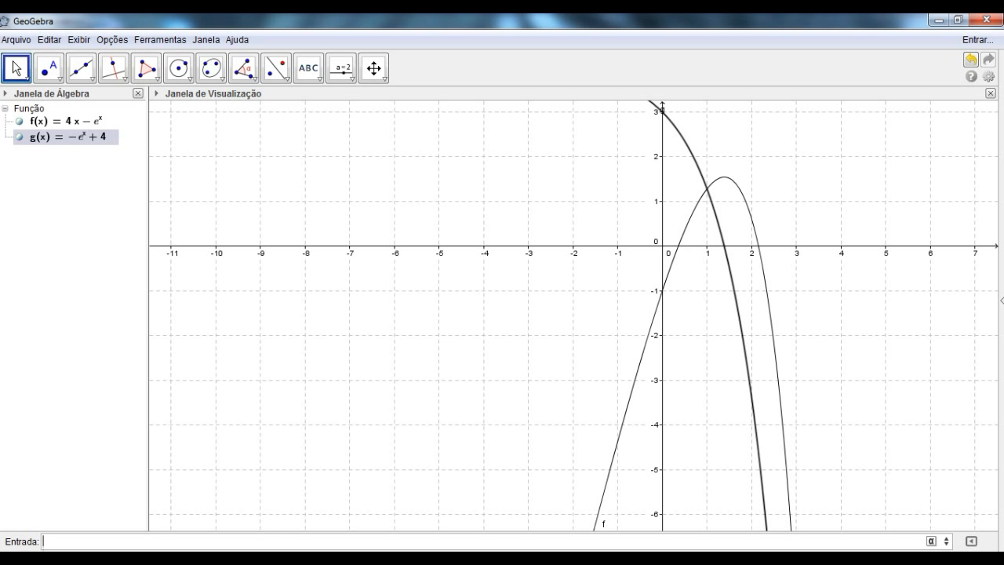
pyautogui.click(21, 140)
pyautogui.click(20, 138)
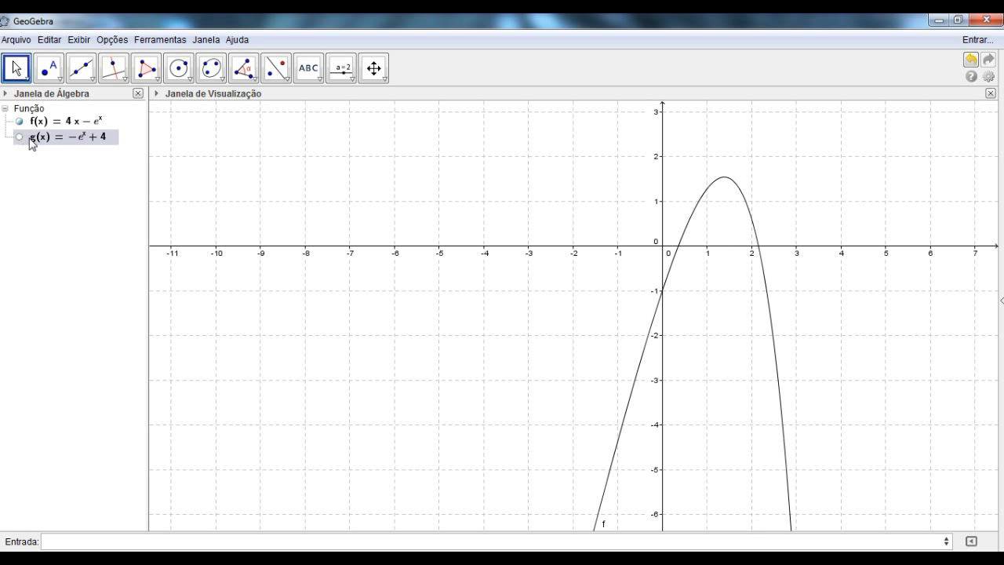
# Create the second derivative by differentiating g(x), and hide its graph
pyautogui.click(281, 542)
pyautogui.write('Derivada[g(x')
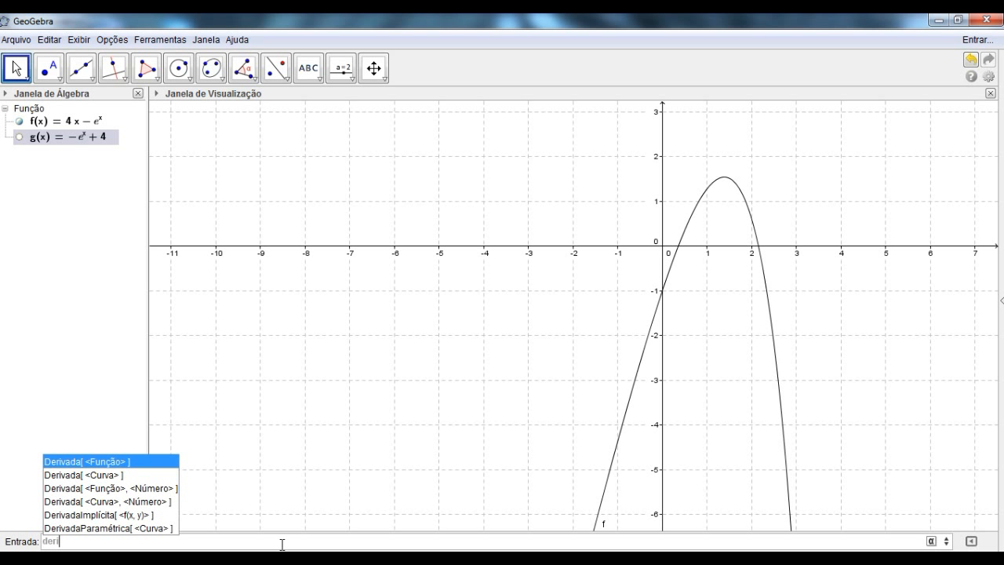
pyautogui.press('Return')
pyautogui.write('g(x)')
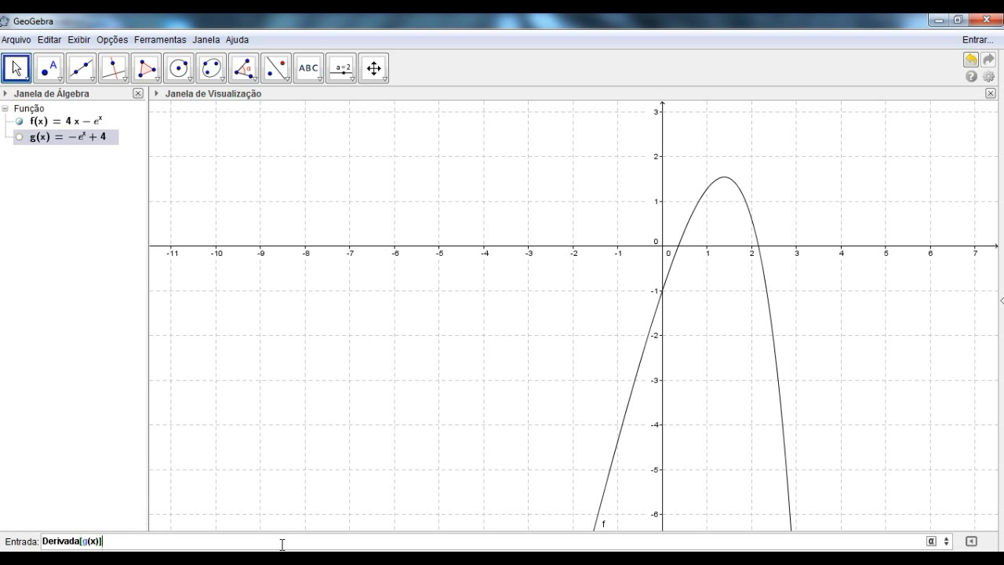
pyautogui.press('Return')
pyautogui.click(19, 153)
pyautogui.click(19, 153)
# Check the interval (0, 1) of exercise 1 in lista.pdf and evaluate f(0)*h(0) in GeoGebra
pyautogui.click(146, 557)
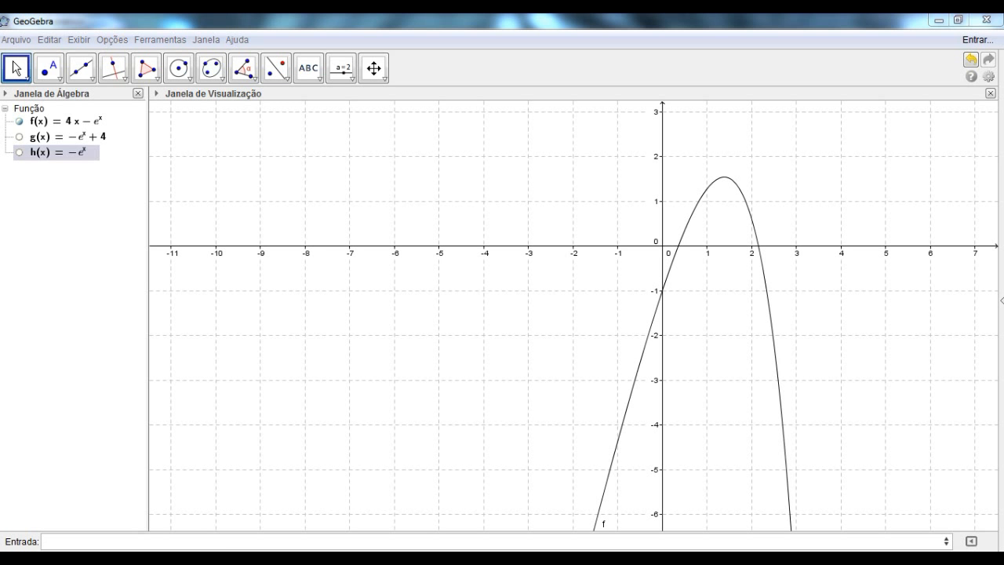
pyautogui.doubleClick(208, 414)
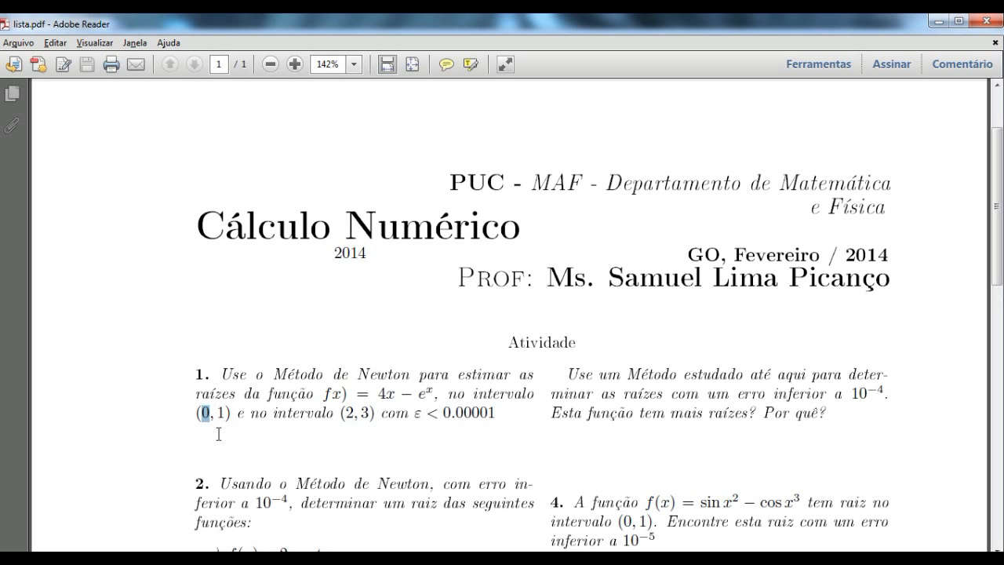
pyautogui.click(302, 558)
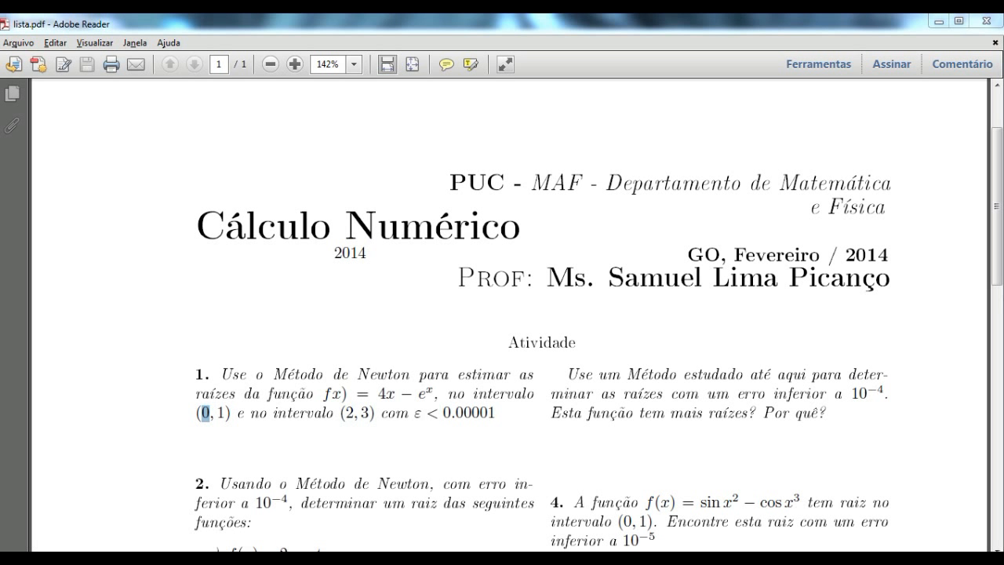
pyautogui.click(318, 544)
pyautogui.write('f(0)*h(0')
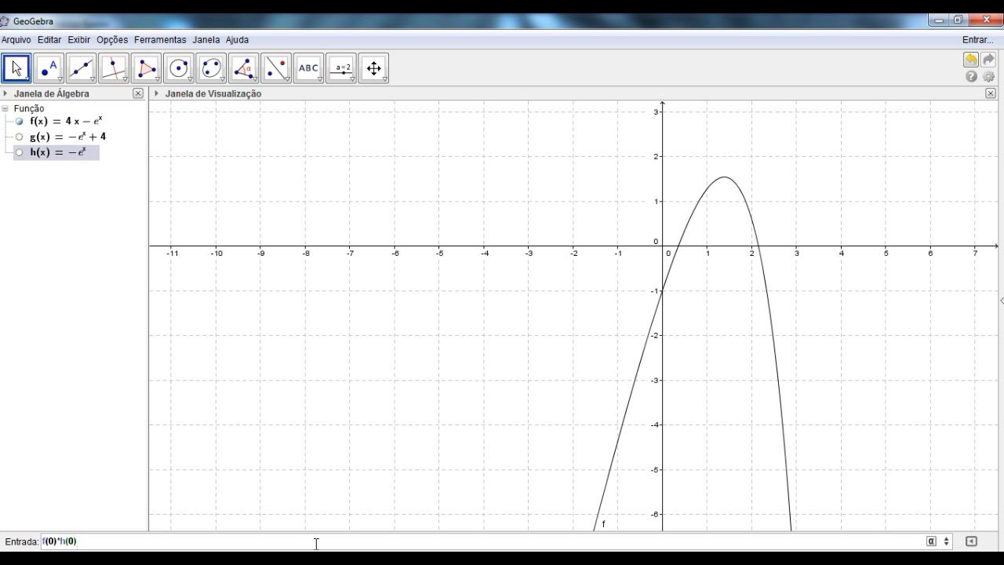
pyautogui.press('Return')
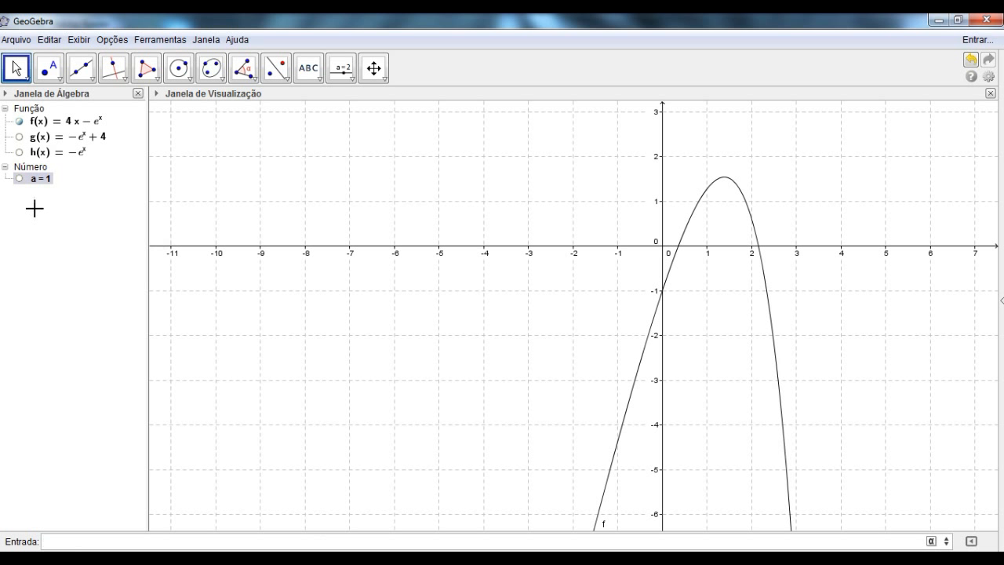
# In Cálculo Numérico, run Newton's method with initial X 0 and precision 0,00001
pyautogui.moveTo(292, 561)
pyautogui.click(262, 482)
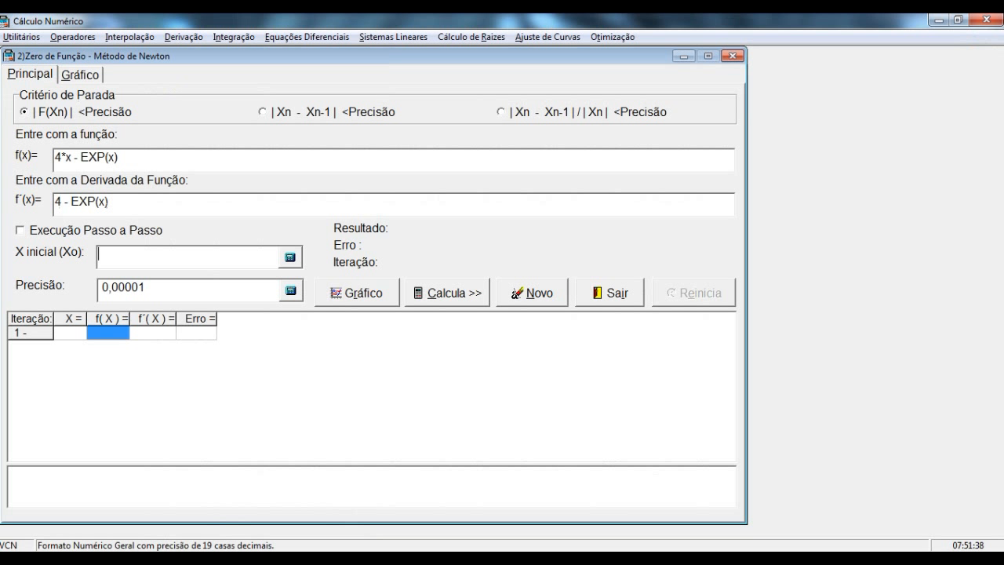
pyautogui.click(131, 255)
pyautogui.write('0')
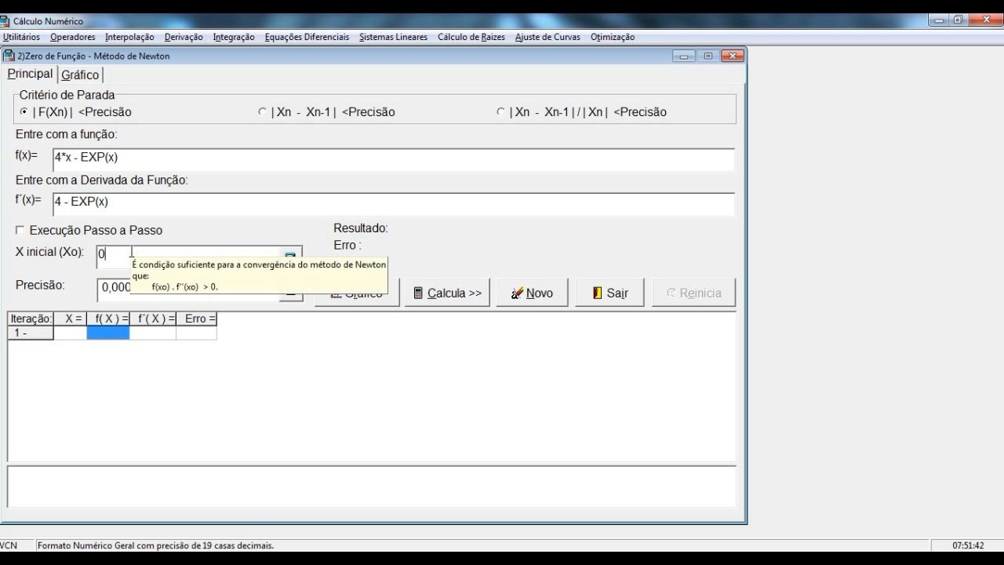
pyautogui.click(172, 286)
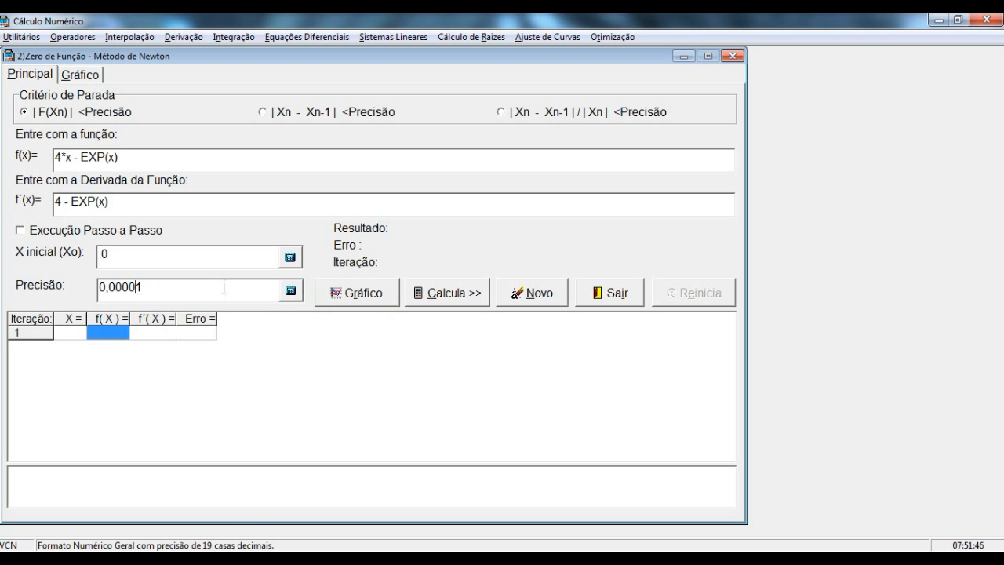
pyautogui.click(437, 296)
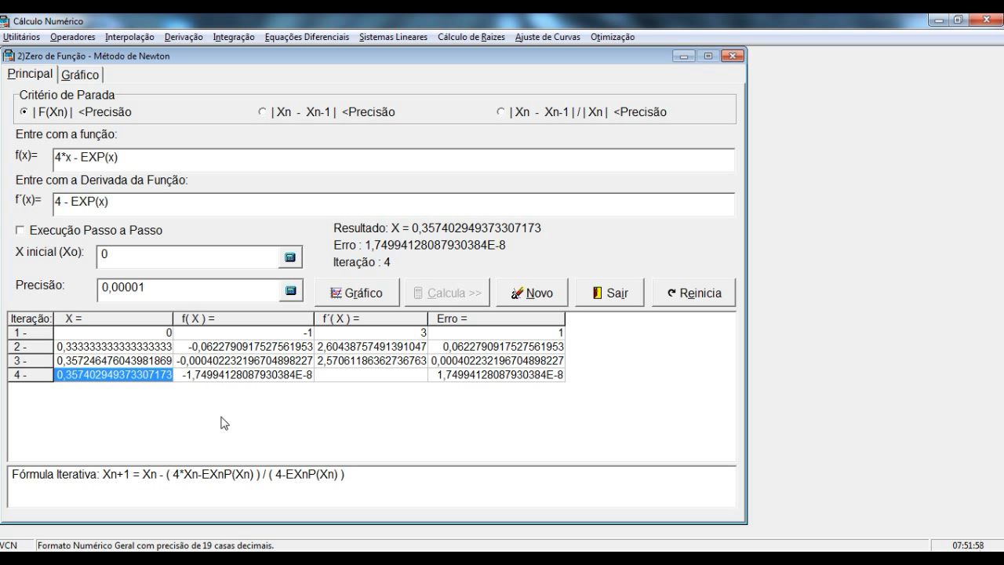
# Check the interval (2, 3) in lista.pdf and evaluate f(2)*h(2) and f(3)*h(3) in GeoGebra
pyautogui.moveTo(290, 558)
pyautogui.moveTo(251, 559)
pyautogui.click(330, 443)
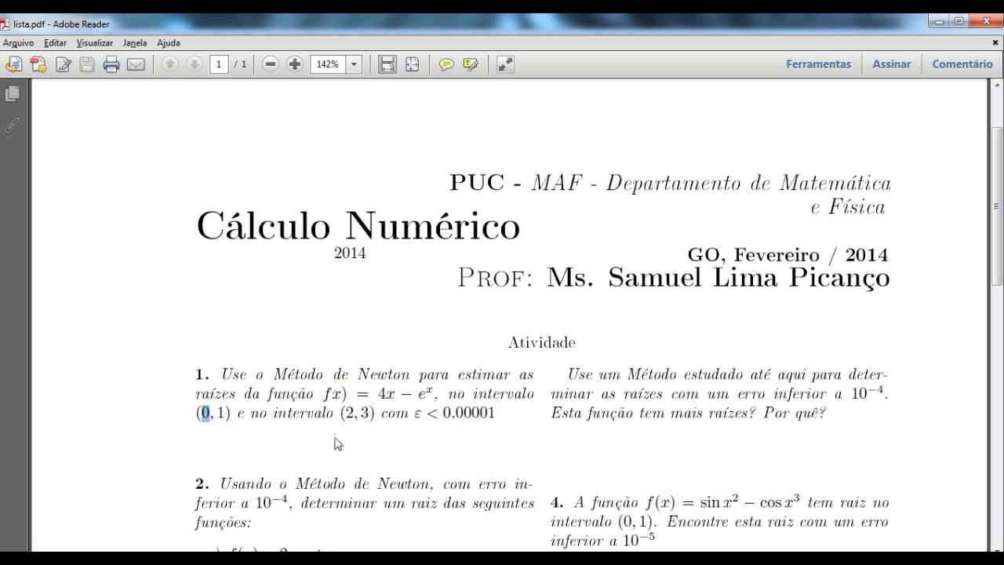
pyautogui.moveTo(342, 415); pyautogui.dragTo(365, 408)
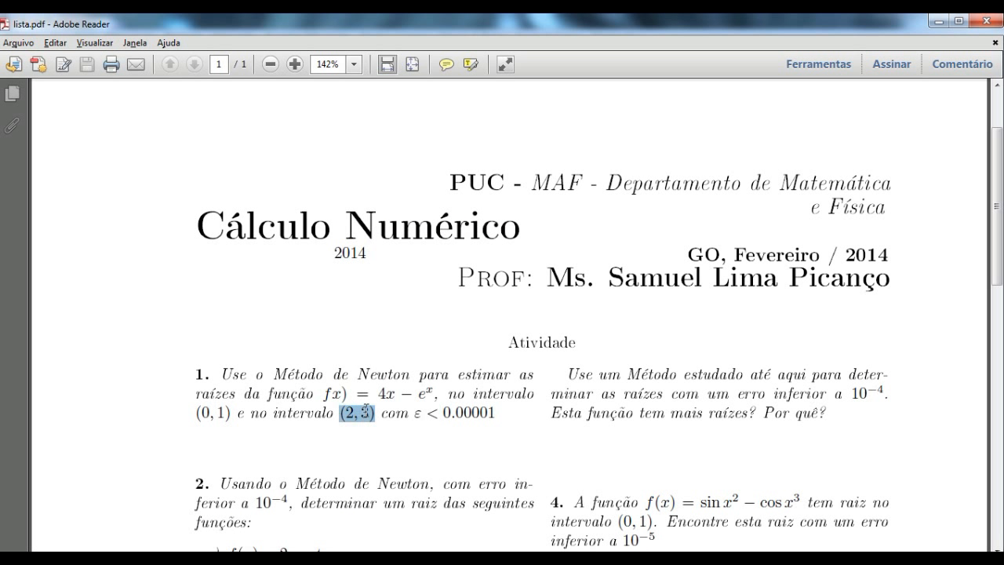
pyautogui.click(314, 559)
pyautogui.click(309, 536)
pyautogui.write('f(2)*')
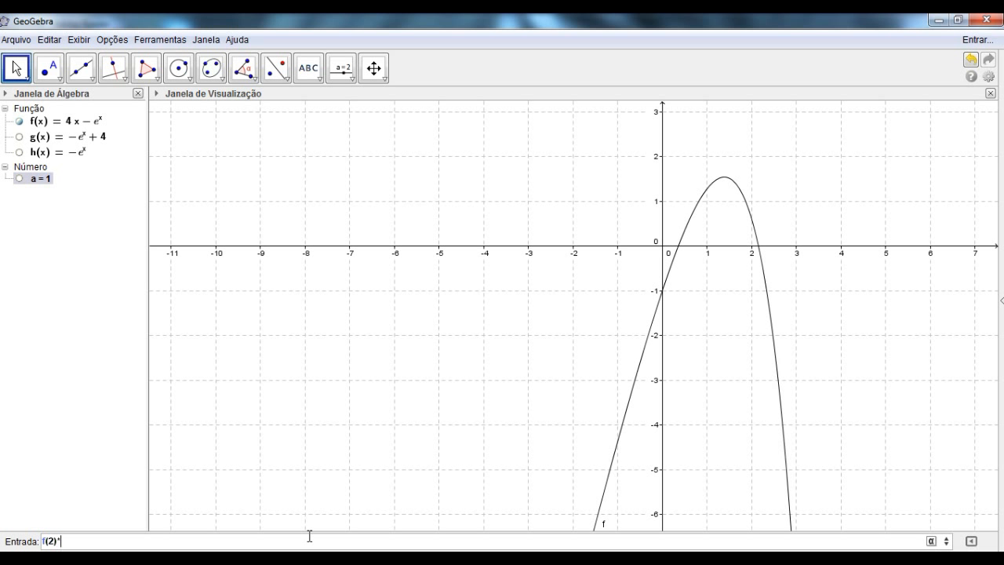
pyautogui.write('h()2')
pyautogui.press('Return')
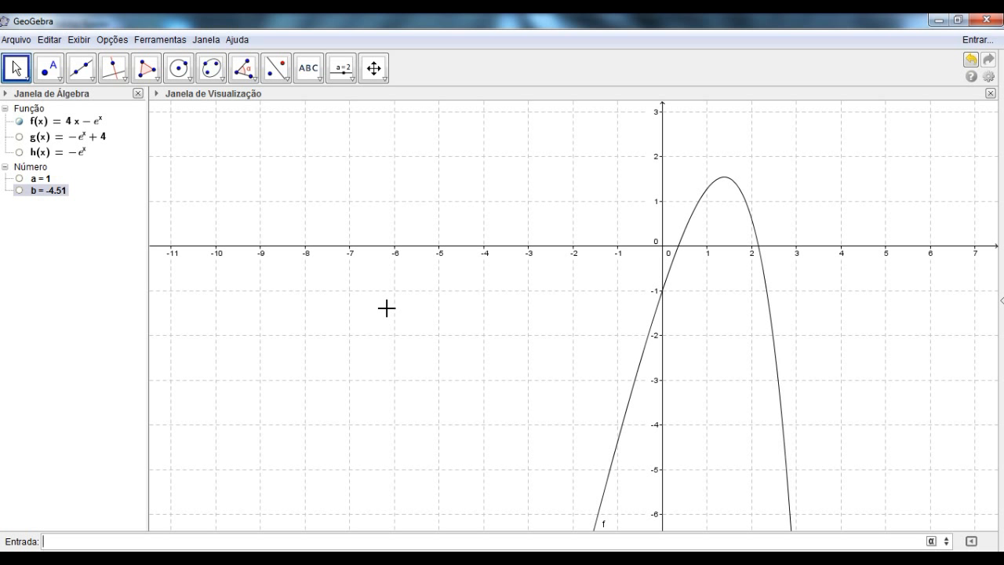
pyautogui.write('(3)*h(3')
pyautogui.press('Return')
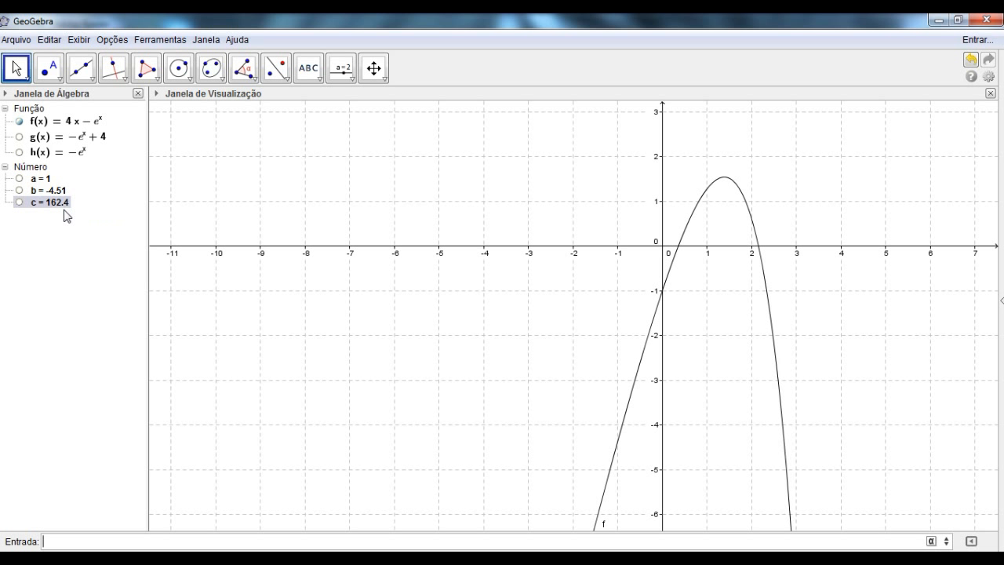
# Switch to Cálculo Numérico, reset the calculation and run Newton's method with initial X 3
pyautogui.click(294, 558)
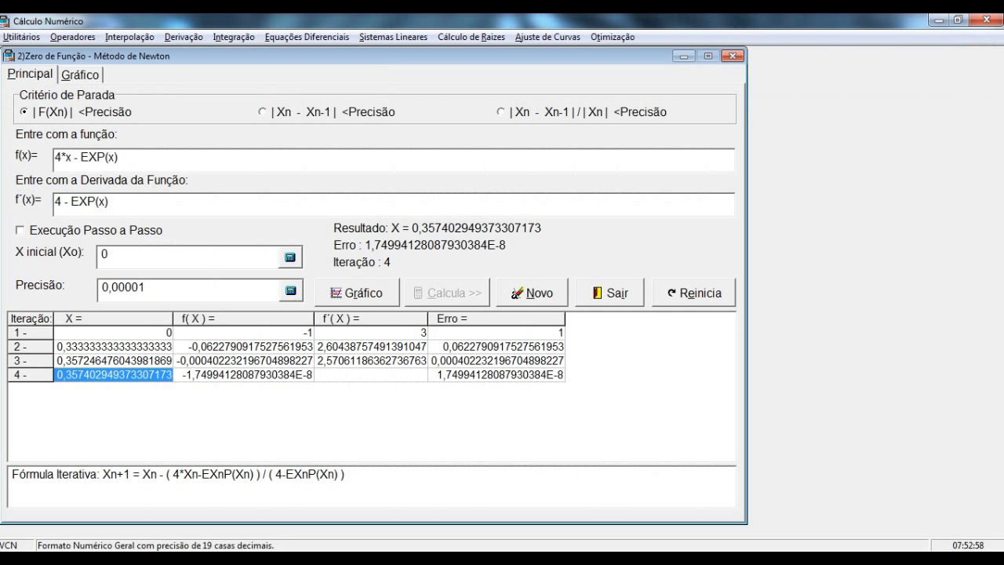
pyautogui.click(671, 294)
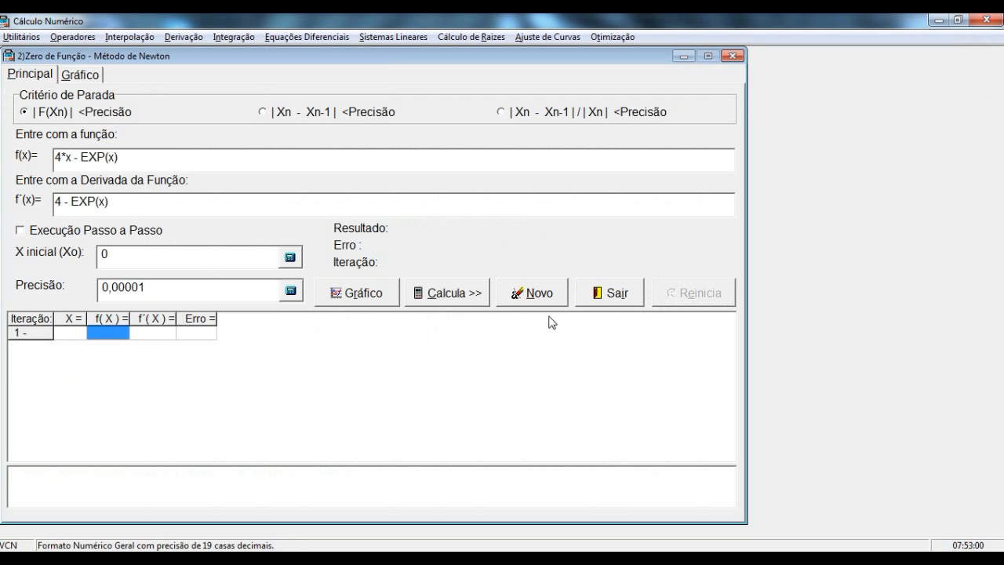
pyautogui.click(163, 265)
pyautogui.click(463, 298)
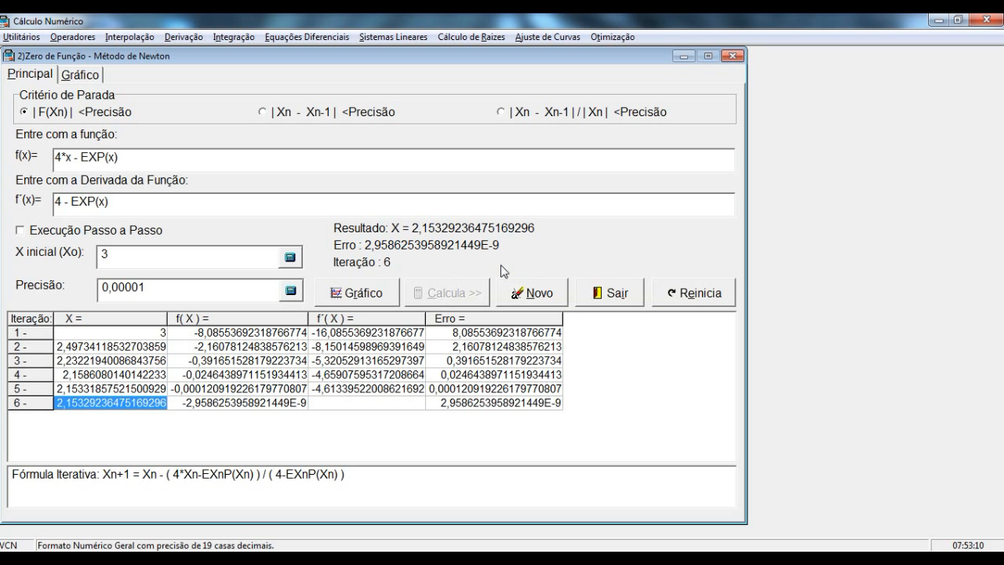
# Read exercise 2a in lista.pdf and examine the graph of f(x) = 2x − tg(x) in GeoGebra around its x-axis crossings
pyautogui.hotkey('alt', 'Tab')
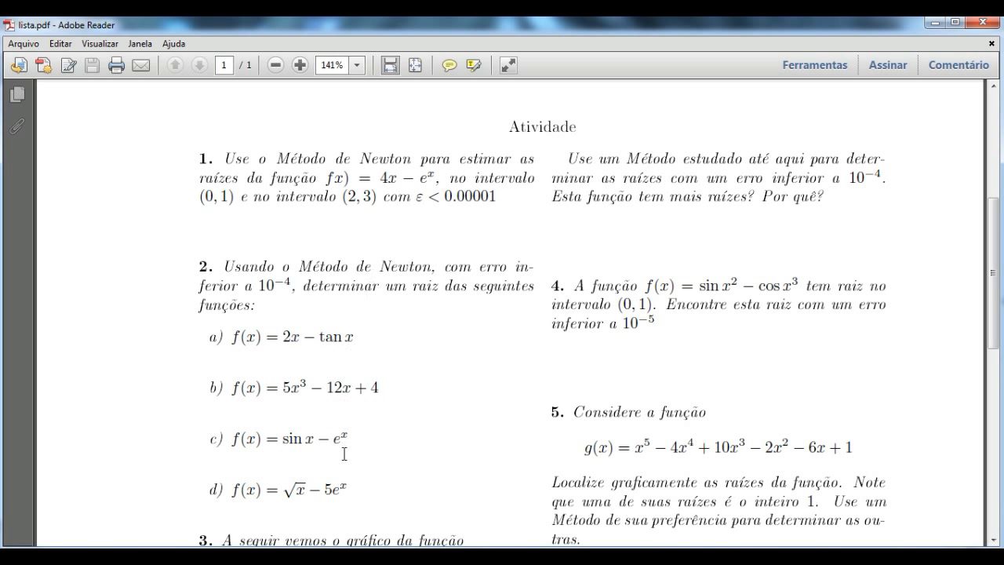
pyautogui.click(337, 557)
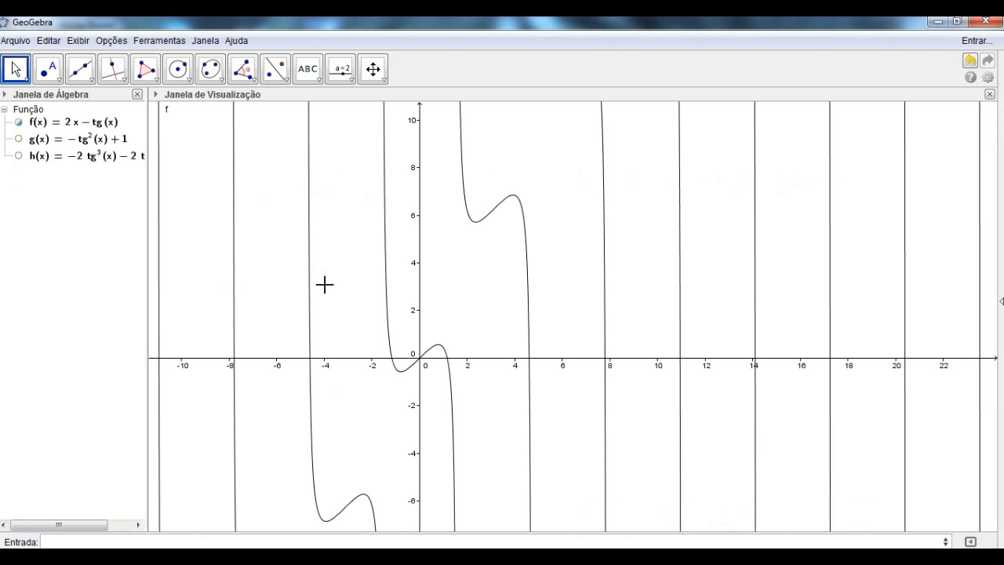
pyautogui.click(61, 120)
pyautogui.scroll(5, 388, 361)
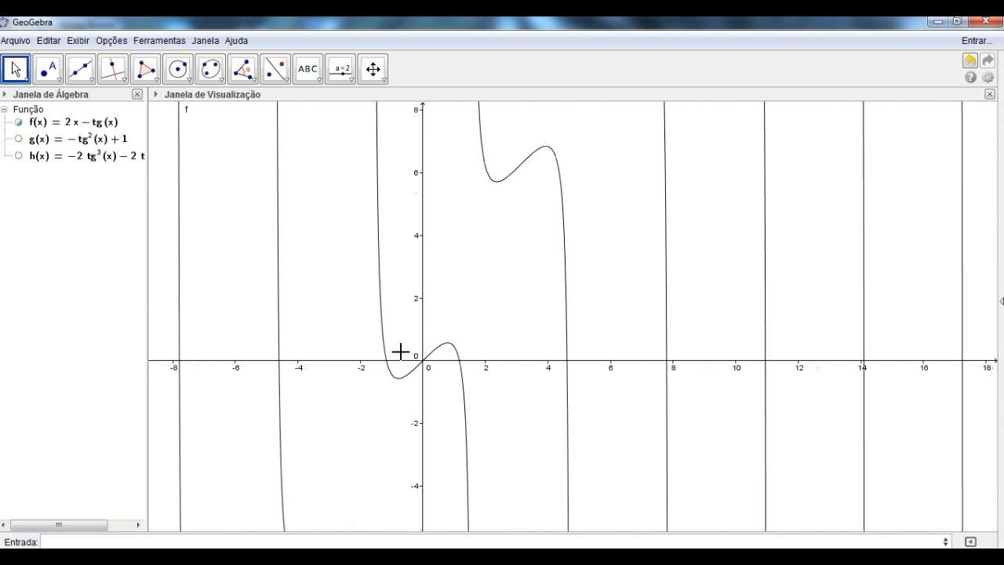
pyautogui.scroll(3, 400, 355)
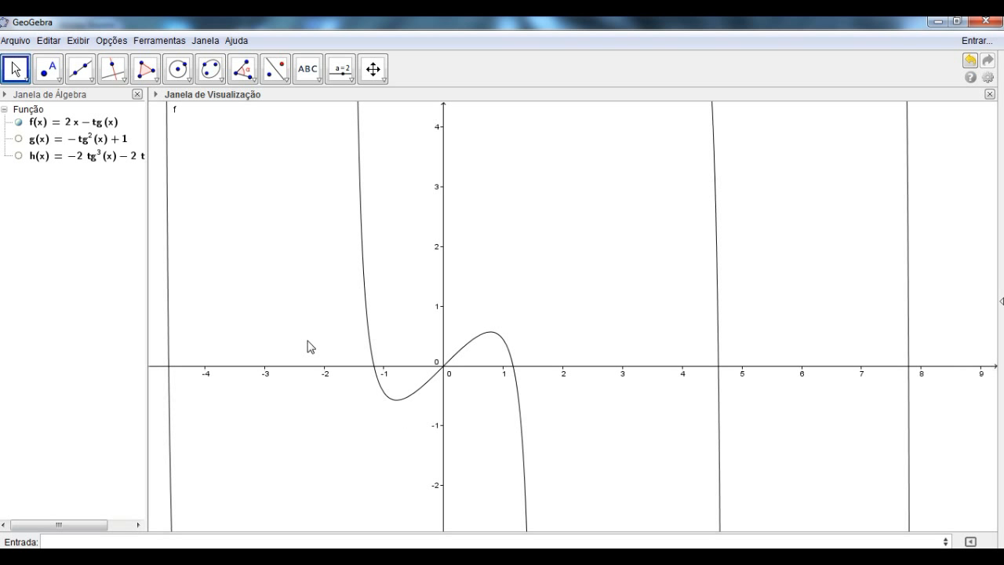
pyautogui.press('Up')
pyautogui.press('Up')
pyautogui.press('Up')
pyautogui.press('Up')
pyautogui.press('Up')
pyautogui.press('Up')
pyautogui.press('Up')
pyautogui.press('Up')
pyautogui.press('Up')
pyautogui.press('Up')
pyautogui.press('Up')
pyautogui.press('Up')
pyautogui.press('Up')
pyautogui.press('Up')
pyautogui.press('Up')
pyautogui.press('Up')
pyautogui.press('Up')
pyautogui.press('Up')
pyautogui.press('Up')
pyautogui.press('Up')
pyautogui.press('Up')
pyautogui.press('Up')
pyautogui.press('Up')
pyautogui.press('Up')
pyautogui.press('Up')
pyautogui.press('Up')
pyautogui.press('Up')
pyautogui.press('Up')
pyautogui.press('Up')
pyautogui.press('Up')
pyautogui.press('Up')
pyautogui.press('Up')
pyautogui.press('Up')
pyautogui.press('Up')
pyautogui.press('Up')
pyautogui.press('Up')
pyautogui.press('Up')
pyautogui.press('Up')
pyautogui.press('Up')
pyautogui.press('Up')
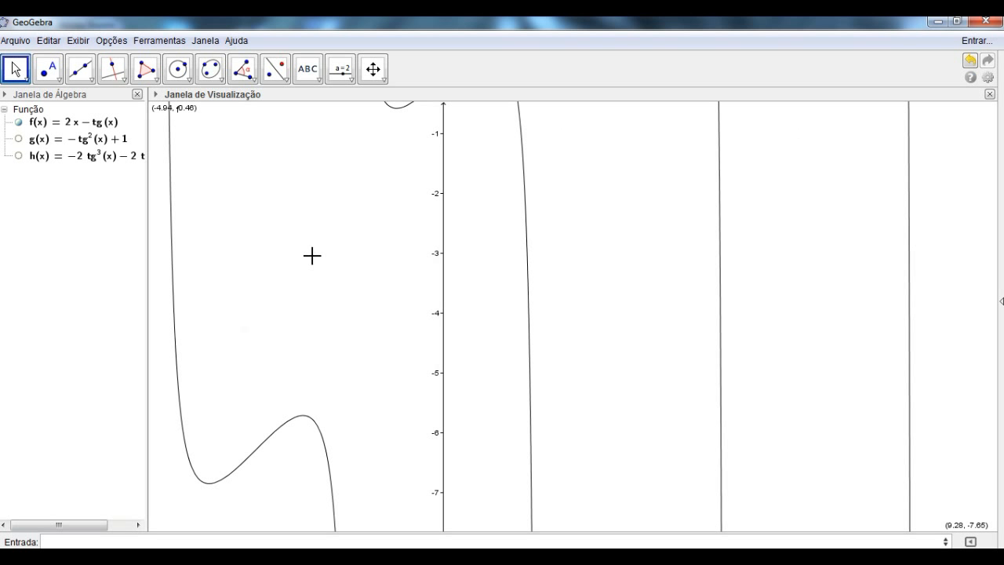
pyautogui.scroll(3, 315, 258)
pyautogui.scroll(-7, 317, 259)
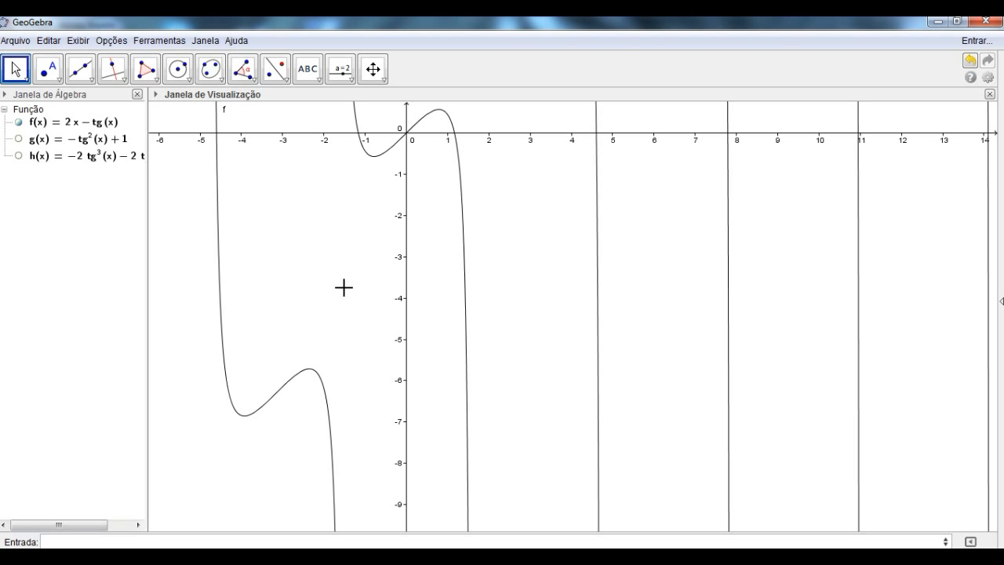
# Evaluate f(-2)*h(-2) in GeoGebra
pyautogui.click(172, 541)
pyautogui.press('Return')
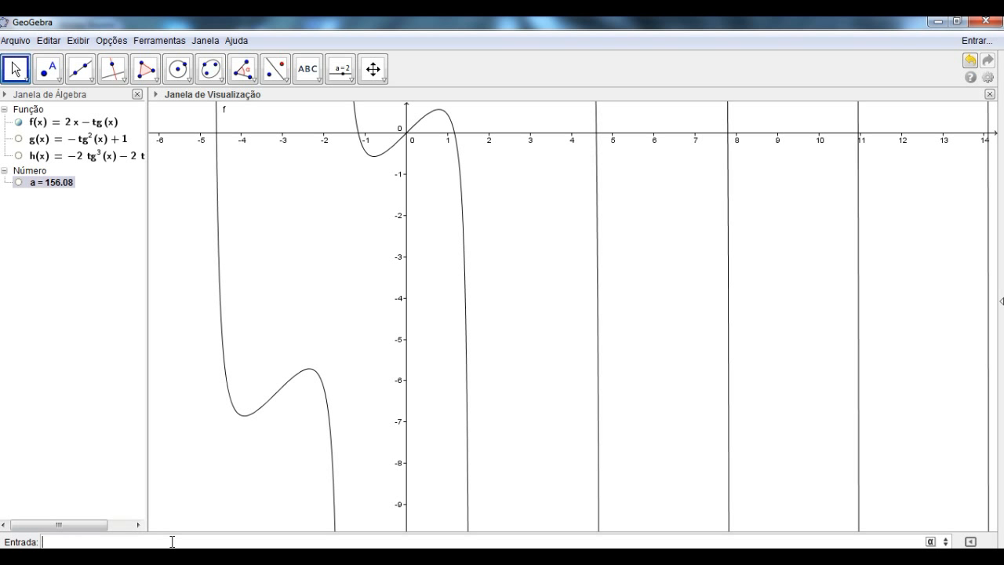
# Switch to Cálculo Numérico, try Newton's method for 2*x-TAN(x) with initial X -2 and interrupt the run
pyautogui.hotkey('alt', 'Tab')
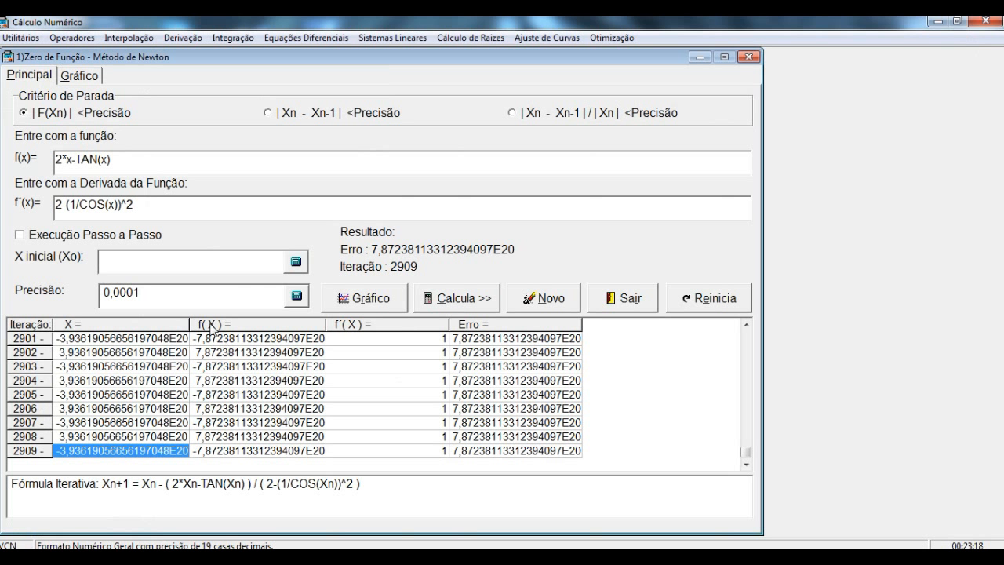
pyautogui.write('-2')
pyautogui.click(690, 300)
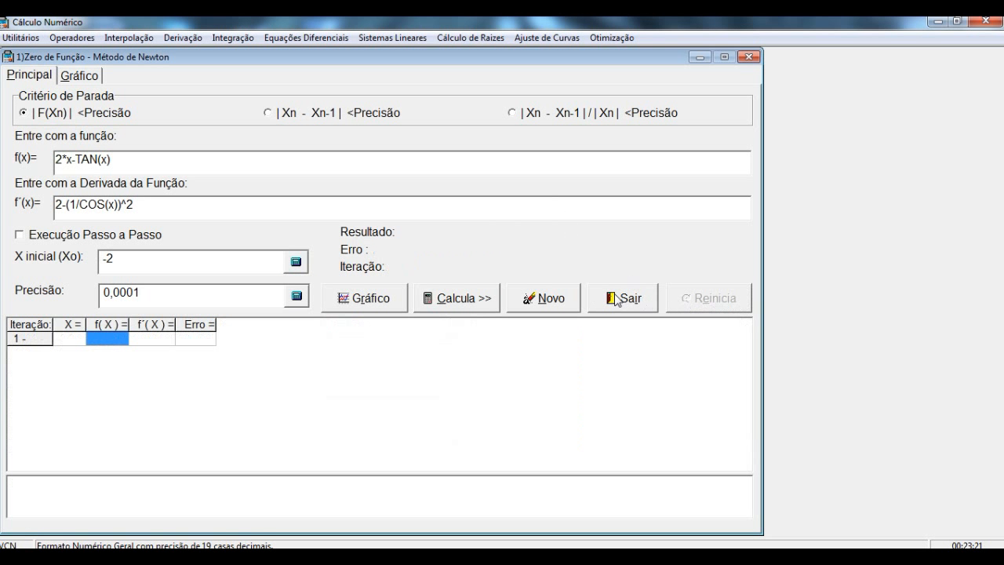
pyautogui.click(449, 306)
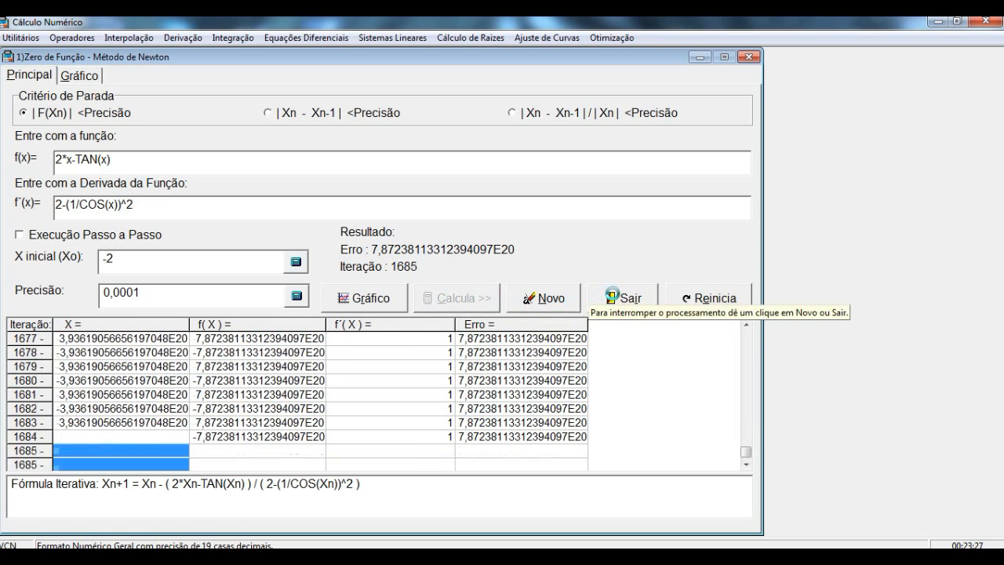
pyautogui.click(622, 298)
# Switch back to GeoGebra and examine closely the negative x-axis crossing of f nearest the origin
pyautogui.click(342, 556)
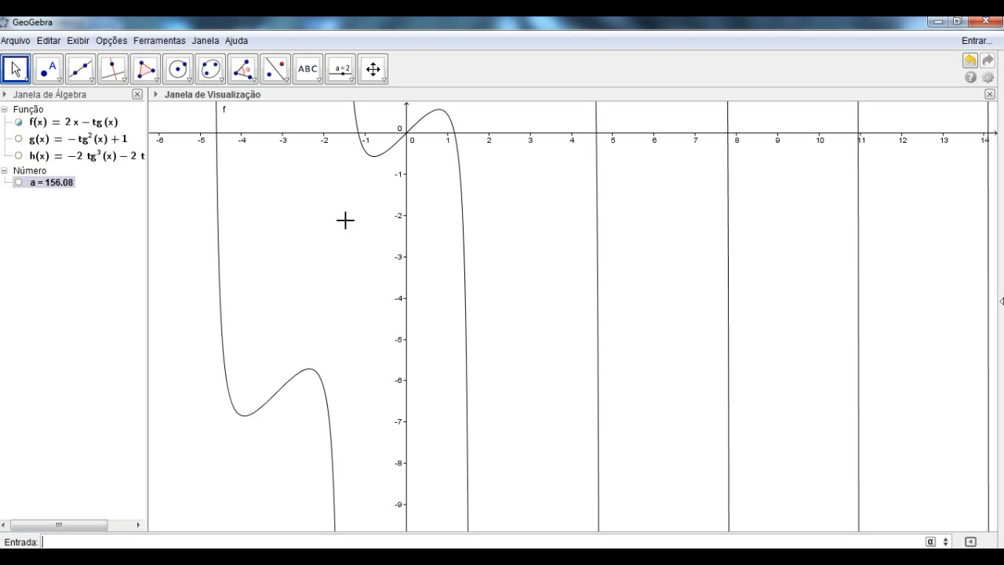
pyautogui.scroll(3, 345, 218)
pyautogui.scroll(-3, 350, 223)
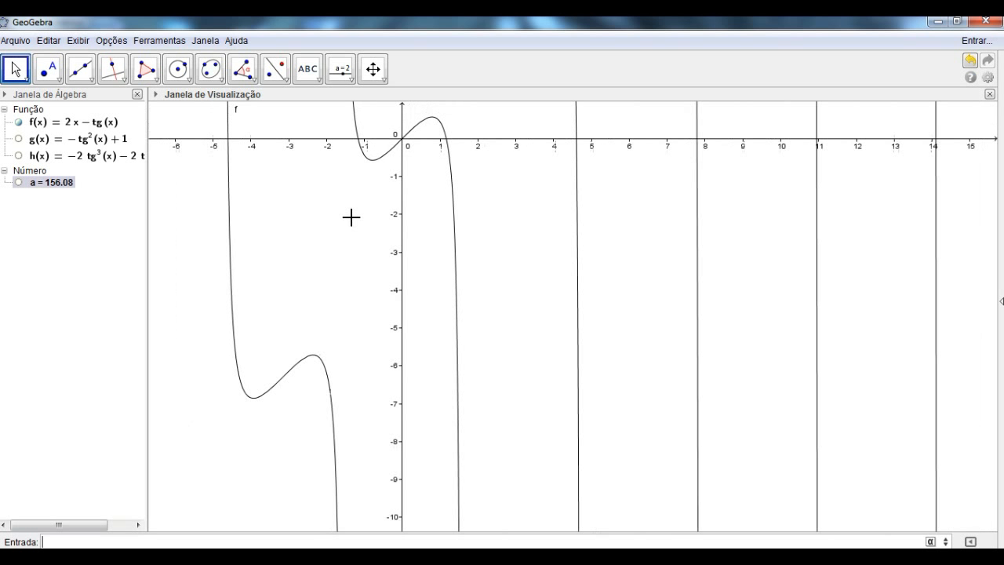
pyautogui.press('Up')
pyautogui.press('Return')
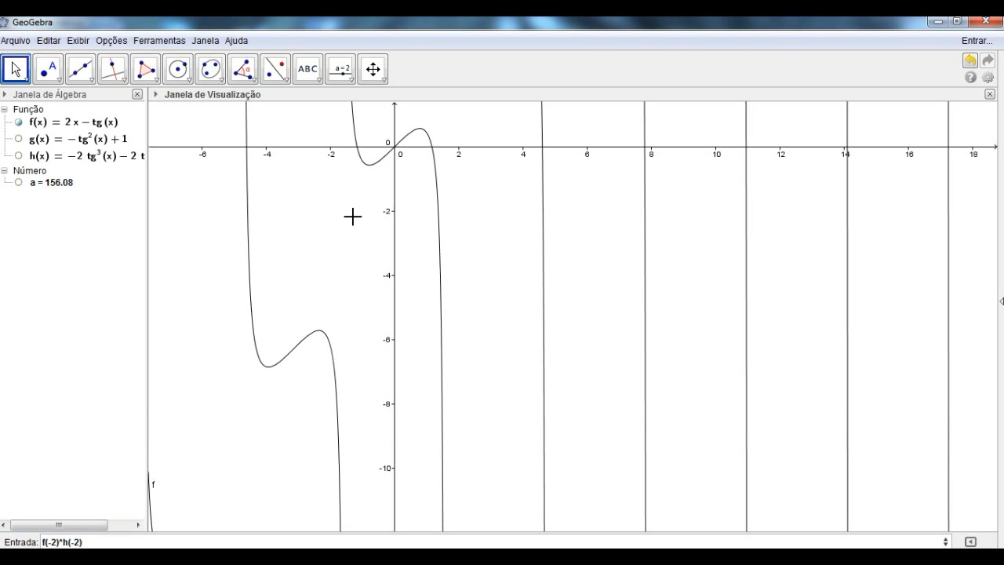
pyautogui.press('Up')
pyautogui.press('Up')
pyautogui.press('Up')
pyautogui.press('Up')
pyautogui.press('Up')
pyautogui.press('Up')
pyautogui.press('Up')
pyautogui.press('Up')
pyautogui.press('Up')
pyautogui.press('Up')
pyautogui.press('Up')
pyautogui.press('Up')
pyautogui.press('Up')
pyautogui.press('Up')
pyautogui.press('Up')
pyautogui.press('Up')
pyautogui.press('Up')
pyautogui.press('Up')
pyautogui.press('Up')
pyautogui.press('Up')
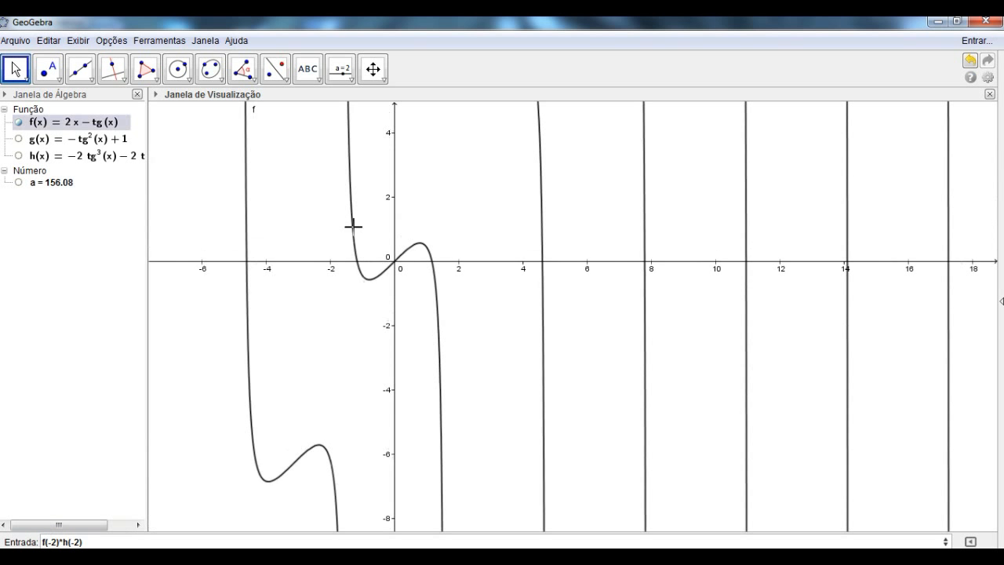
pyautogui.scroll(5, 356, 303)
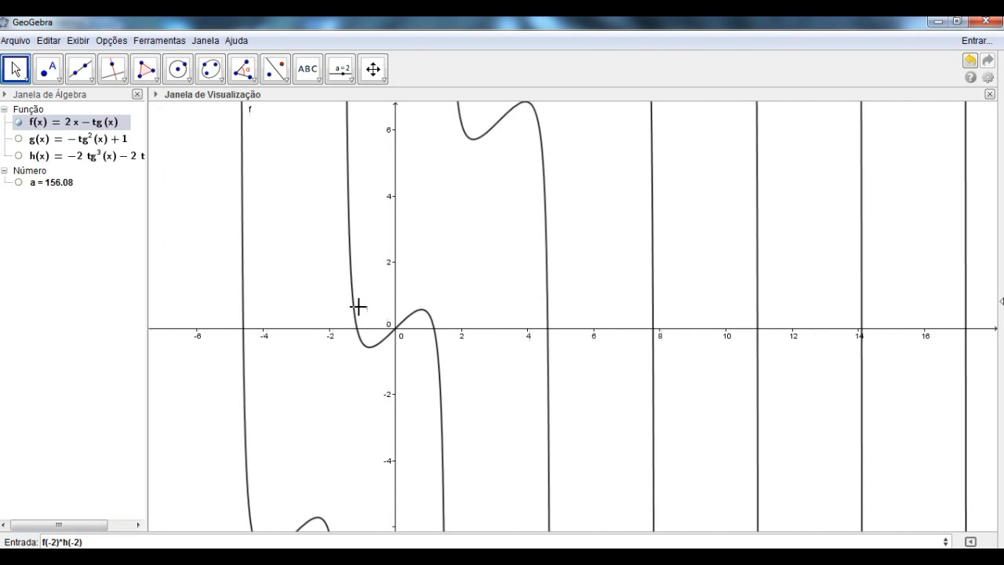
pyautogui.scroll(5, 359, 303)
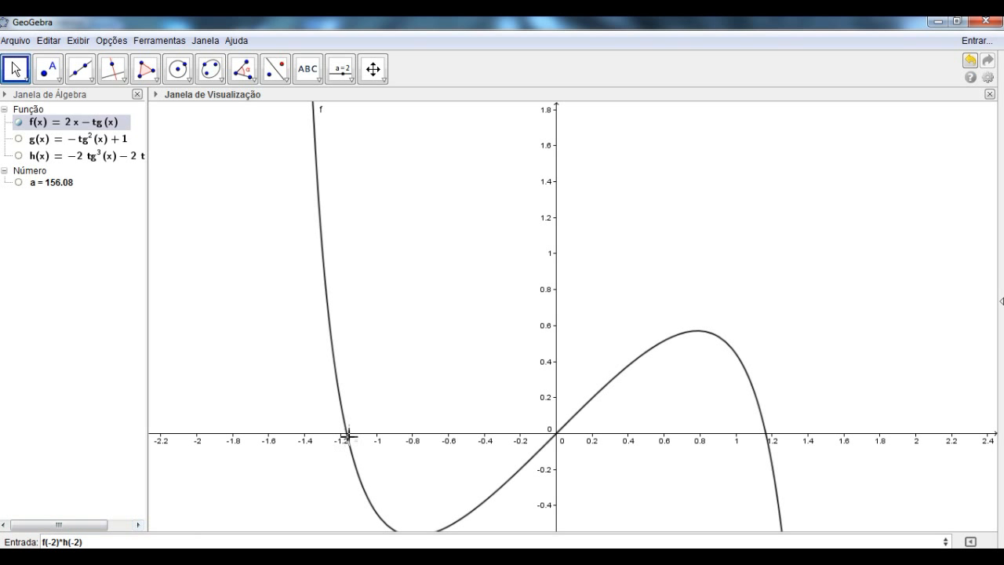
# Evaluate f(-1.2)*h(-1.2) in GeoGebra to check -1.2 as a starting point
pyautogui.click(122, 541)
pyautogui.press('BackSpace')
pyautogui.press('BackSpace')
pyautogui.press('BackSpace')
pyautogui.press('BackSpace')
pyautogui.press('BackSpace')
pyautogui.press('BackSpace')
pyautogui.press('BackSpace')
pyautogui.press('BackSpace')
pyautogui.press('BackSpace')
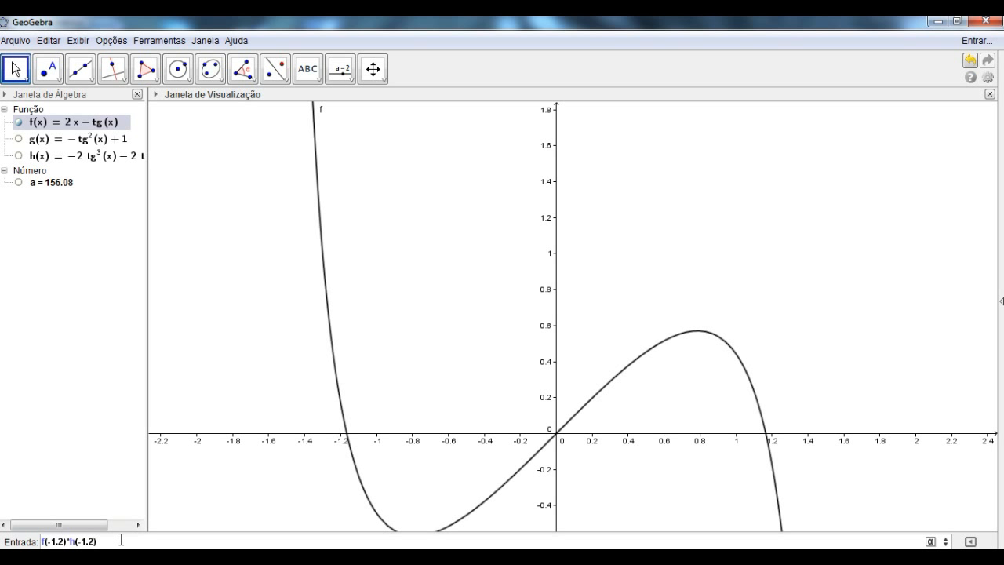
pyautogui.press('Return')
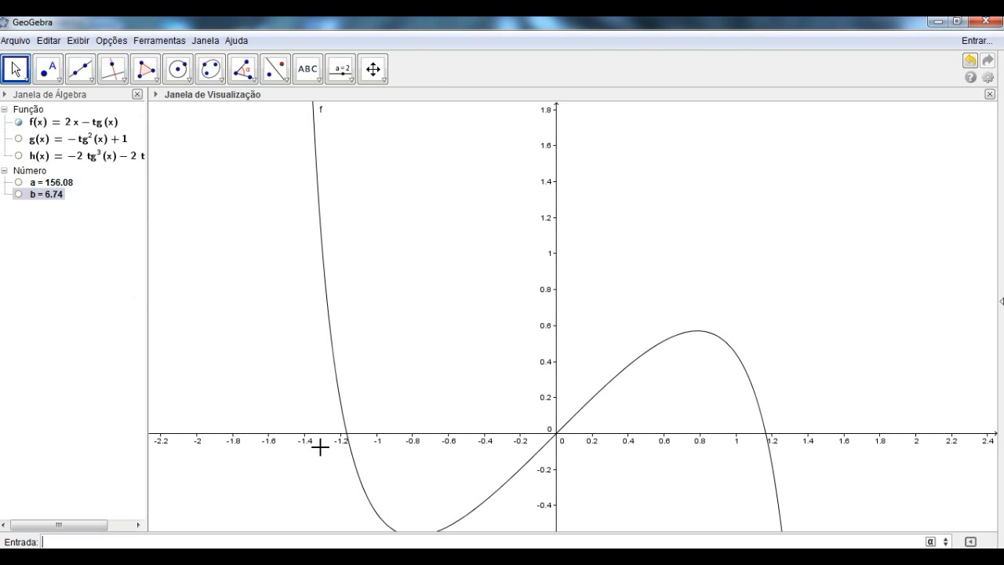
# Switch to Cálculo Numérico, reset the calculation and run Newton's method with initial X -1,2
pyautogui.click(228, 558)
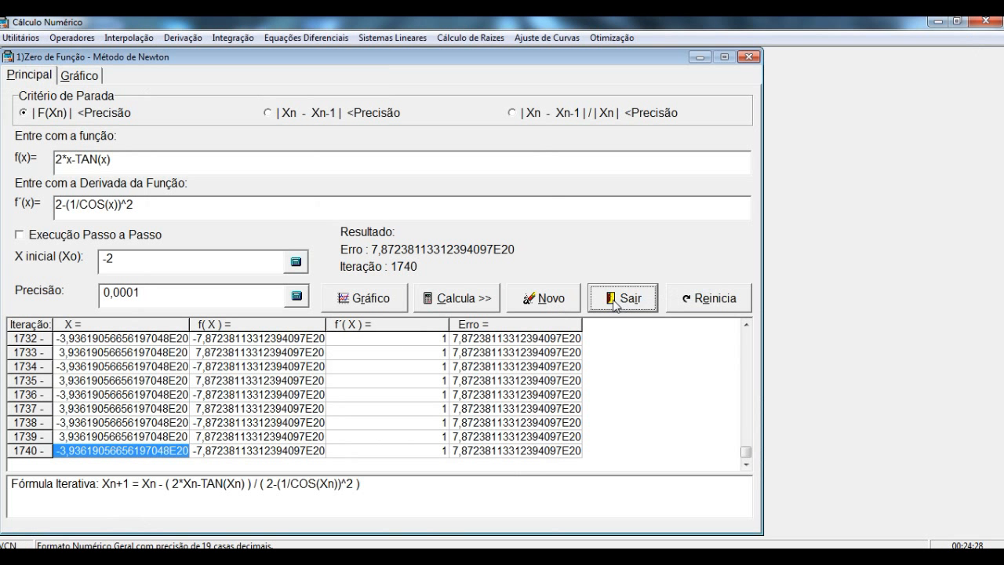
pyautogui.click(688, 294)
pyautogui.click(136, 267)
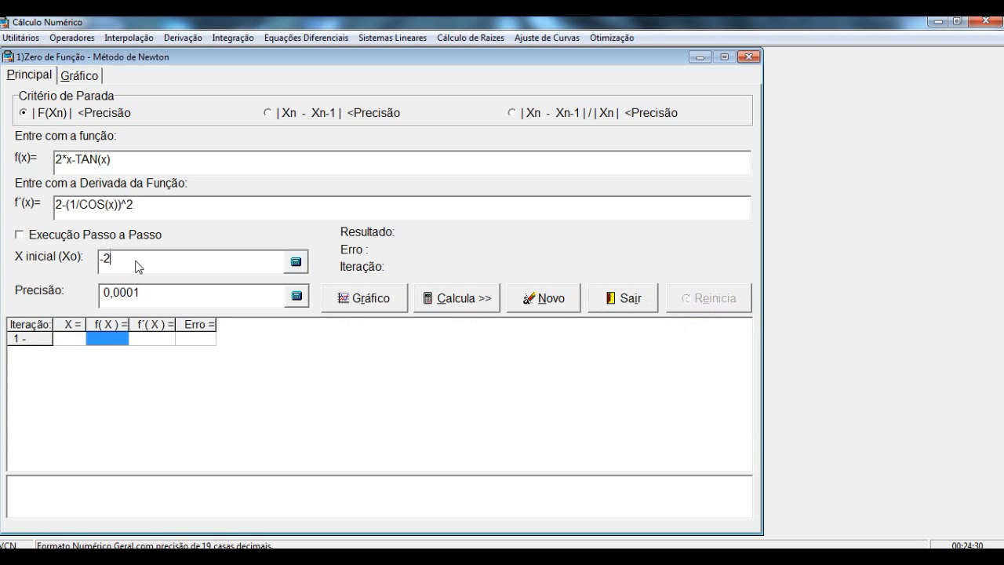
pyautogui.write('1,2')
pyautogui.click(461, 302)
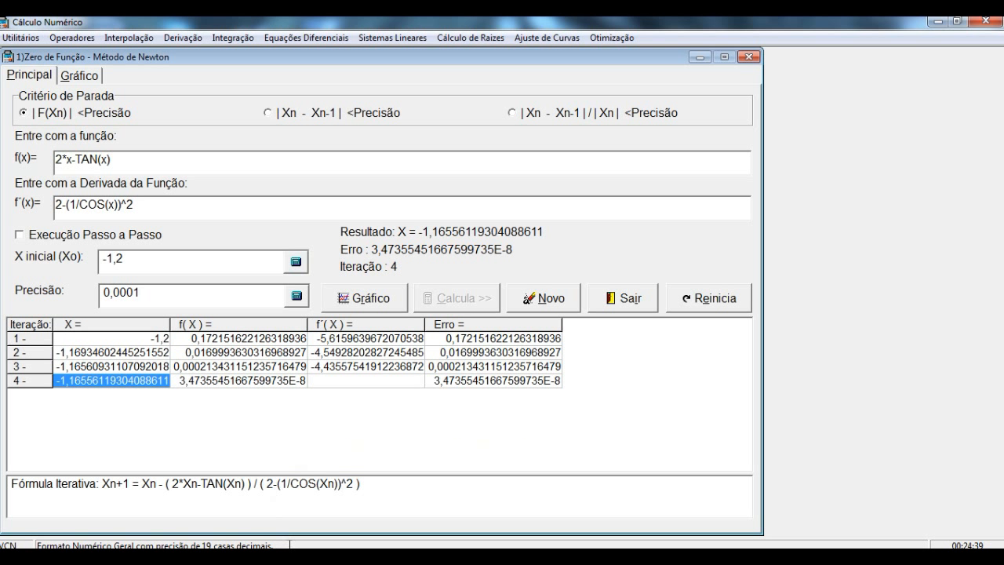
# Review exercise 2 in lista.pdf and look at the wider graph of f(x) = 2x − tg(x) in GeoGebra
pyautogui.moveTo(325, 465)
pyautogui.hotkey('alt', 'Tab')
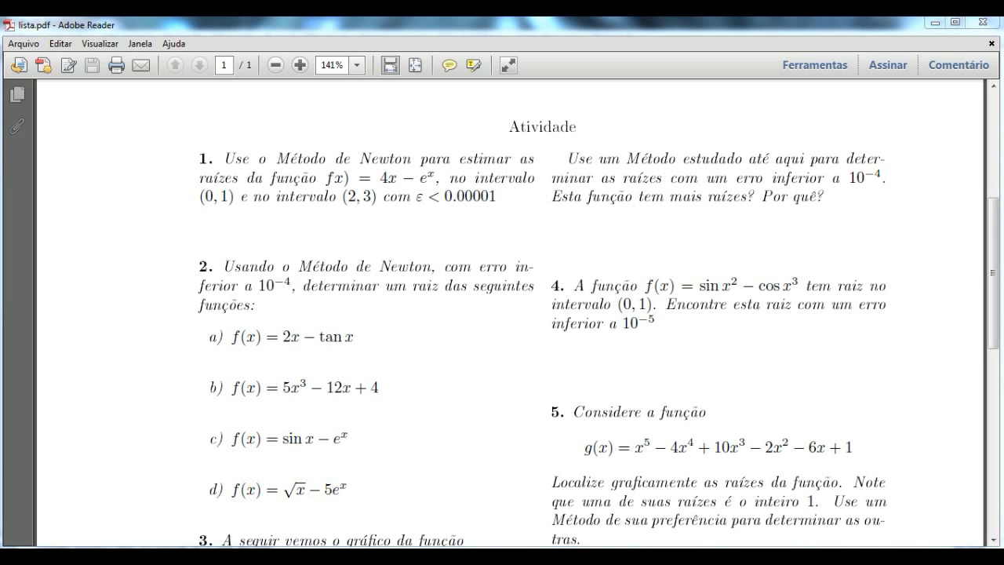
pyautogui.hotkey('alt', 'Tab')
pyautogui.scroll(-3, 306, 362)
pyautogui.scroll(-8, 306, 362)
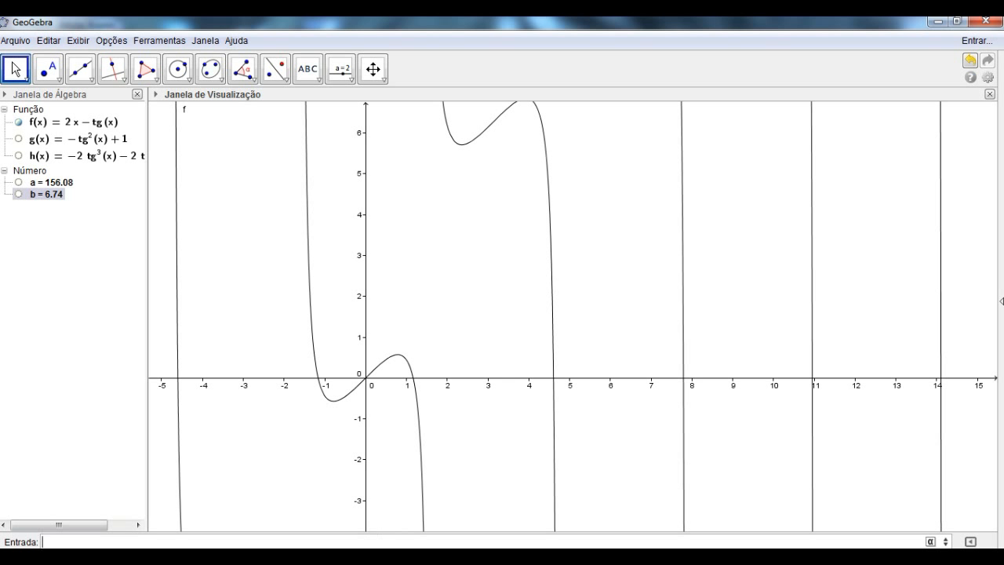
# Check exercise 2b in lista.pdf and run Newton's method in Cálculo Numérico for 5*x^3 - 12*x - 4 with initial X 2 and precision 0,0001
pyautogui.click(373, 553)
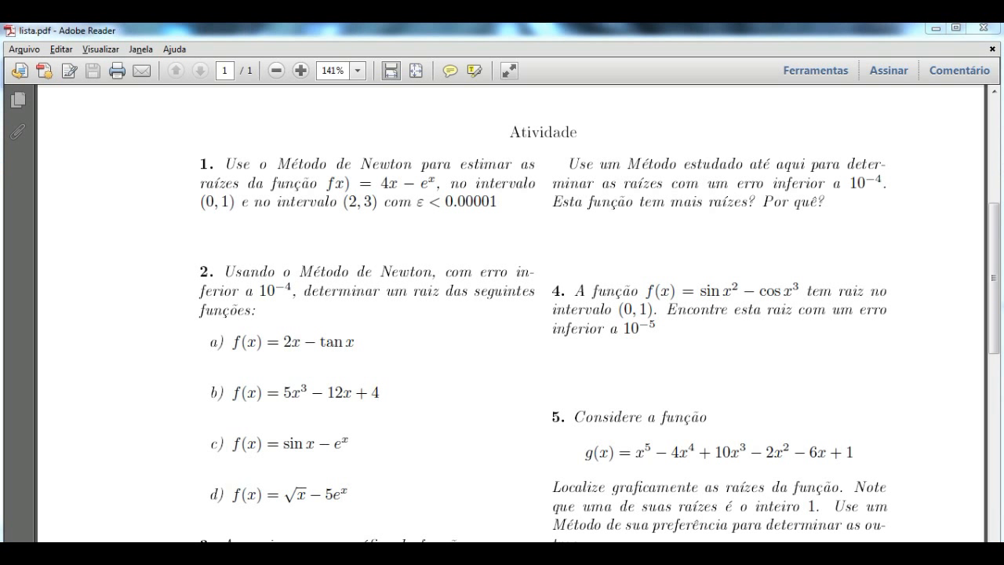
pyautogui.click(373, 554)
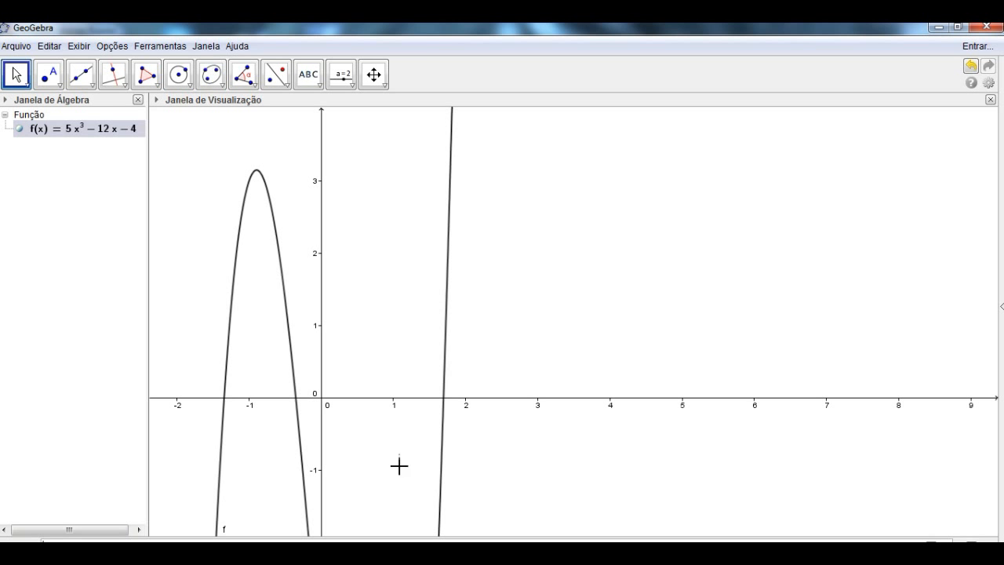
pyautogui.click(281, 550)
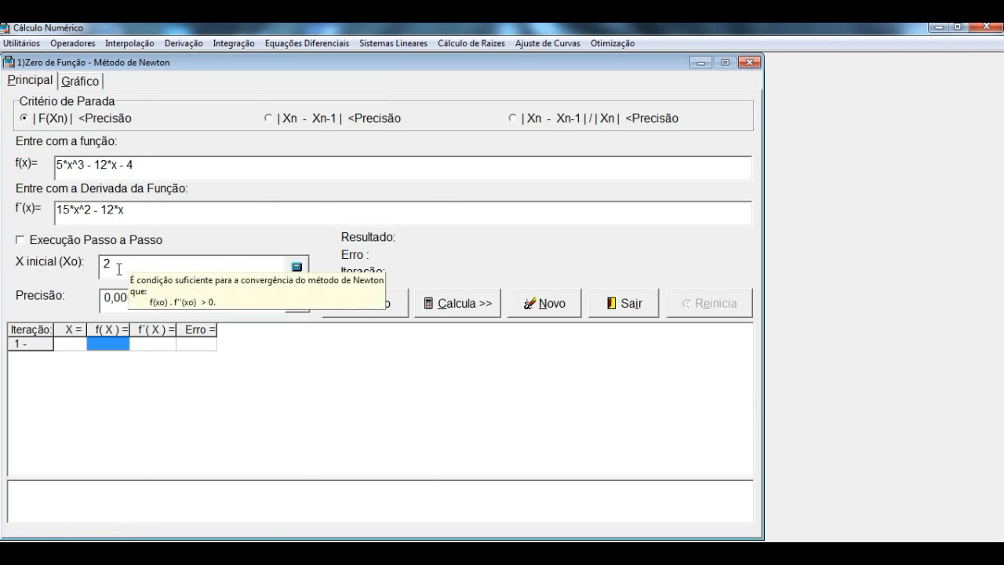
pyautogui.click(463, 306)
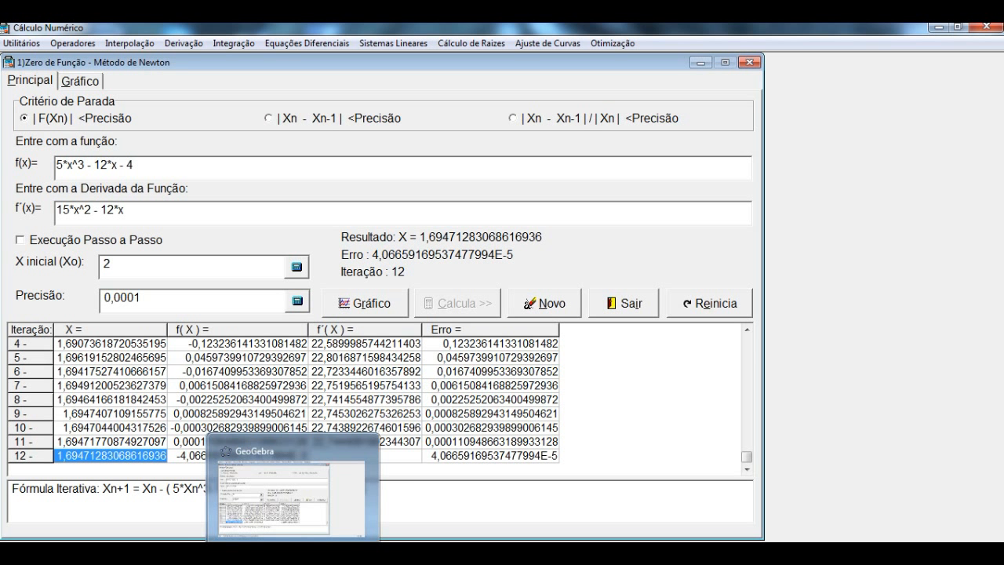
# Switch to GeoGebra and examine closely the positive x-axis crossing of f(x) = 5x³ − 12x − 4
pyautogui.click(364, 506)
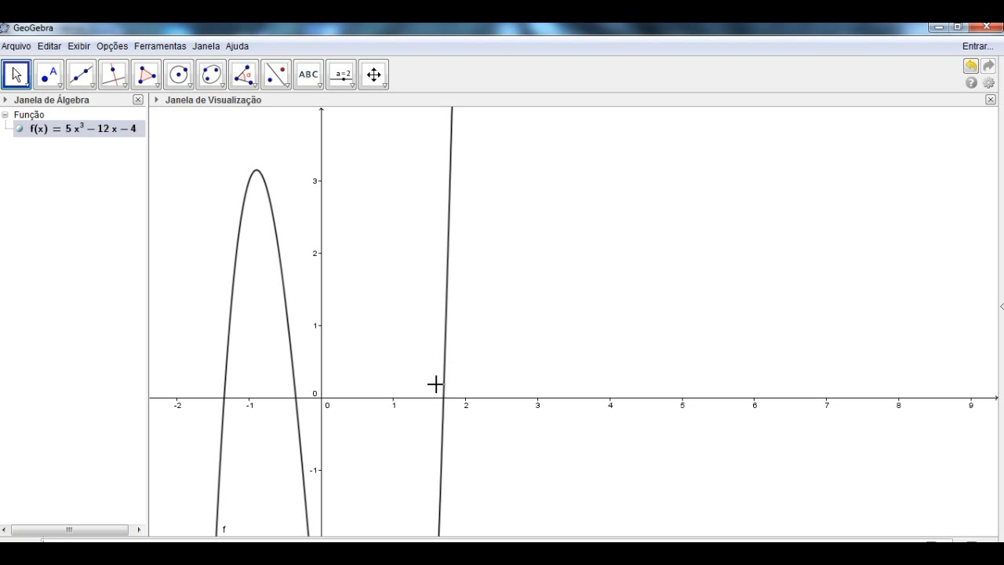
pyautogui.scroll(4, 458, 379)
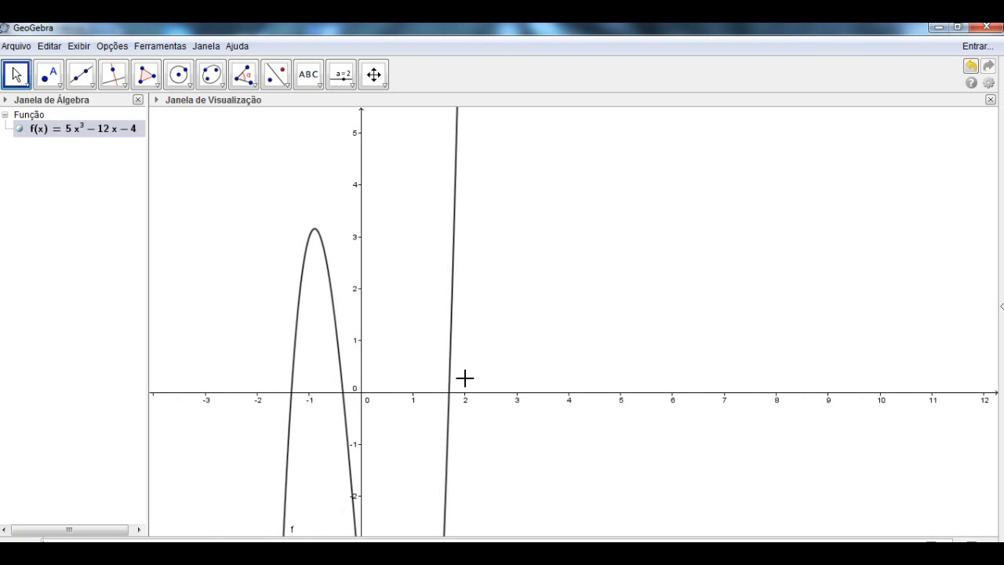
pyautogui.scroll(3, 465, 375)
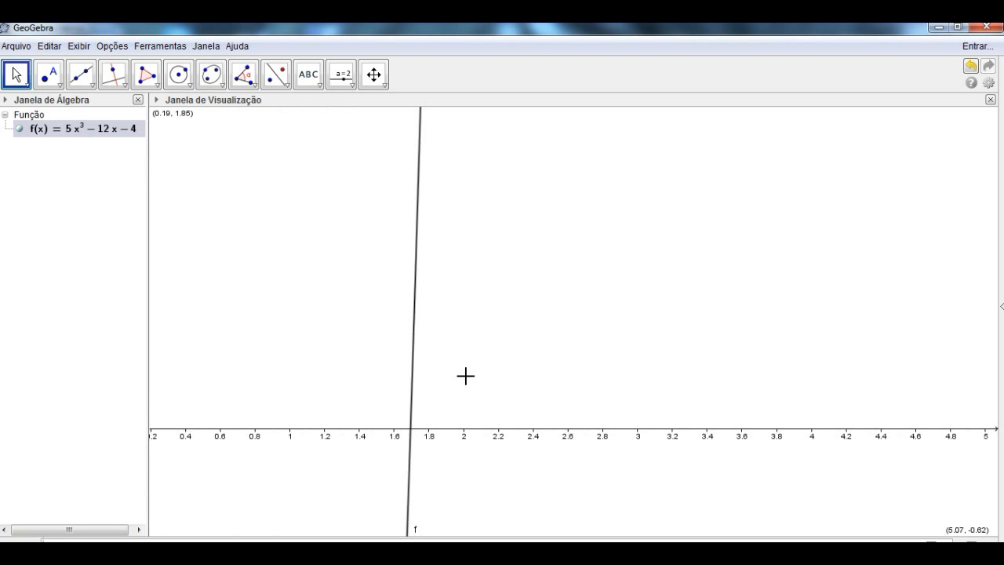
pyautogui.scroll(3, 466, 376)
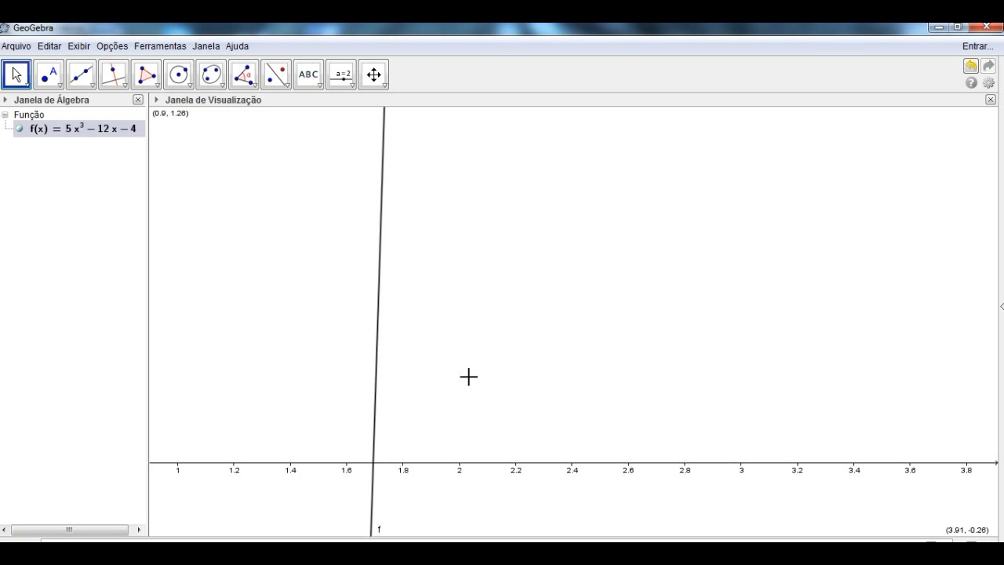
pyautogui.scroll(3, 419, 423)
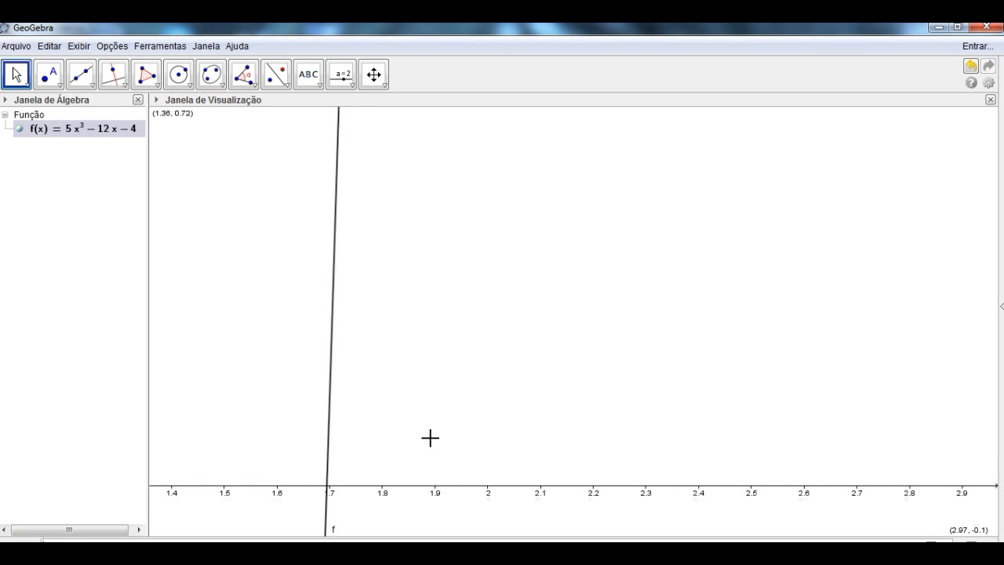
pyautogui.scroll(3, 429, 438)
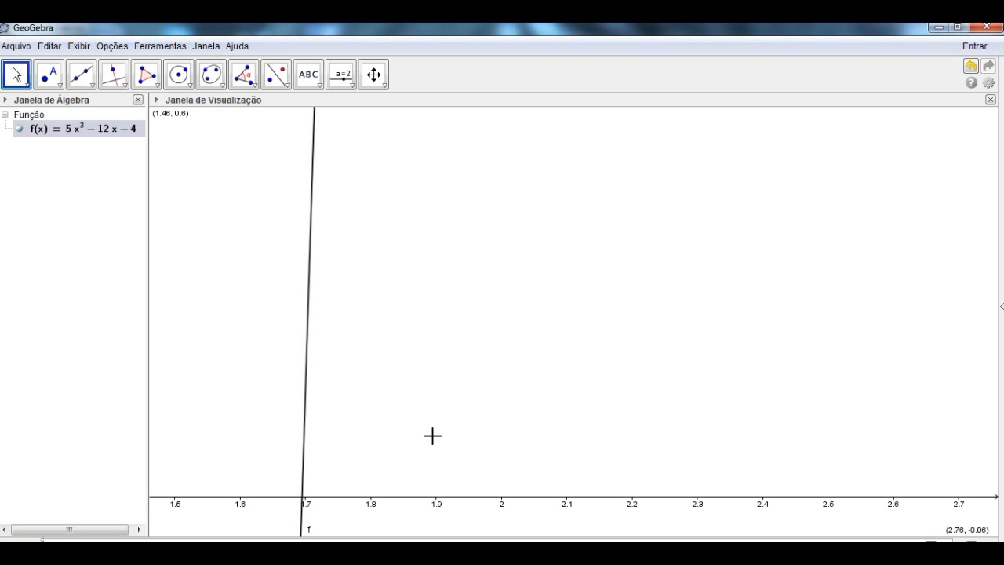
pyautogui.click(433, 435)
pyautogui.press('Down')
pyautogui.press('Down')
pyautogui.press('Down')
pyautogui.press('Down')
pyautogui.press('Down')
pyautogui.press('Down')
pyautogui.press('Down')
pyautogui.press('Down')
pyautogui.press('Down')
pyautogui.press('Down')
pyautogui.press('Down')
pyautogui.press('Down')
pyautogui.press('Down')
pyautogui.press('Down')
pyautogui.press('Down')
pyautogui.press('Down')
pyautogui.press('Down')
pyautogui.press('Down')
pyautogui.press('Down')
pyautogui.press('Down')
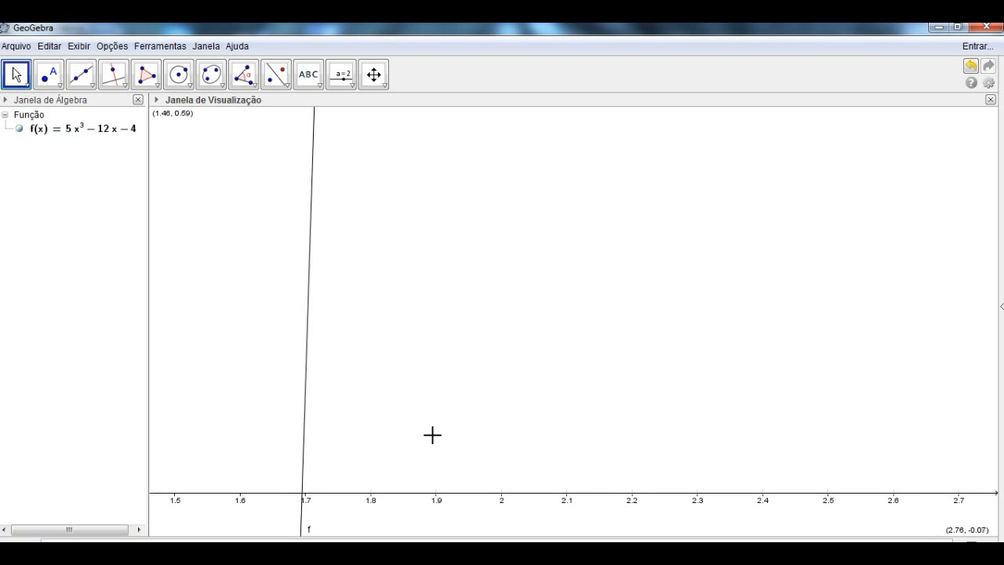
pyautogui.press('Down')
pyautogui.press('Down')
pyautogui.press('Down')
pyautogui.press('Down')
pyautogui.press('Down')
pyautogui.press('Down')
pyautogui.press('Down')
pyautogui.press('Down')
pyautogui.press('Down')
pyautogui.press('Down')
pyautogui.press('Down')
pyautogui.press('Down')
pyautogui.press('Down')
pyautogui.press('Down')
pyautogui.press('Down')
pyautogui.press('Down')
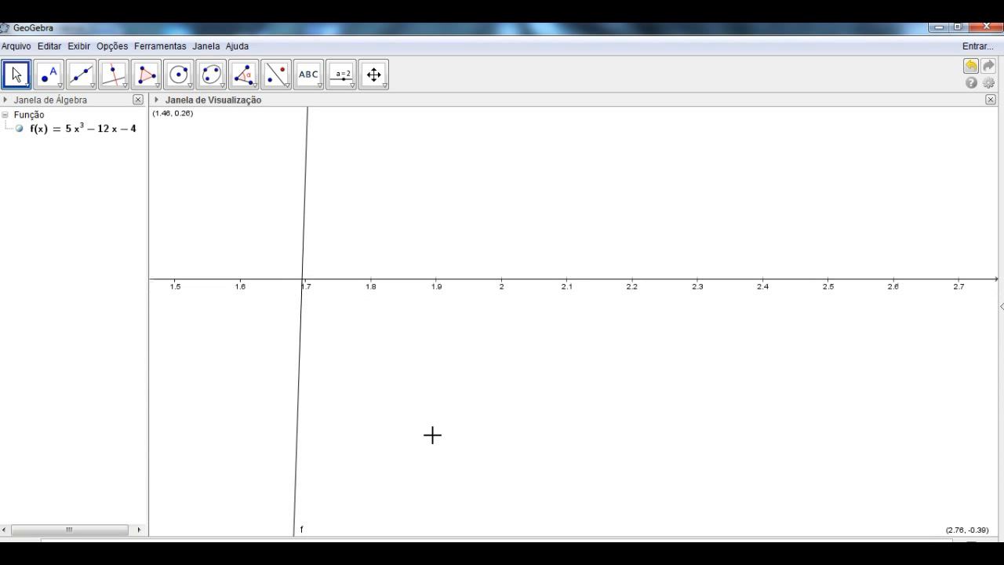
# Compare the Newton result in Cálculo Numérico with a closely magnified view of the positive x-axis crossing of f in GeoGebra
pyautogui.hotkey('alt', 'Tab')
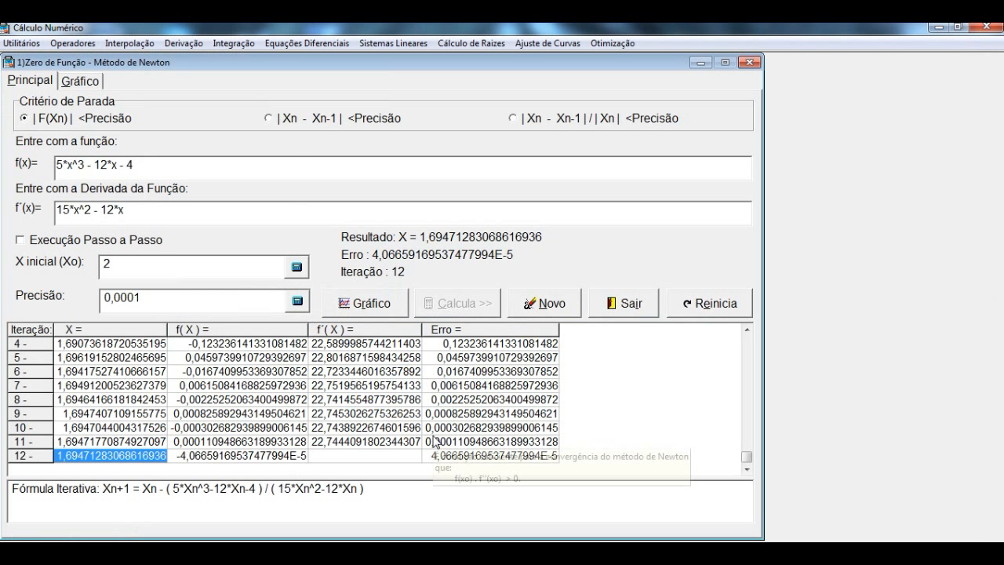
pyautogui.hotkey('alt', 'Tab')
pyautogui.scroll(3, 287, 280)
pyautogui.scroll(10, 287, 281)
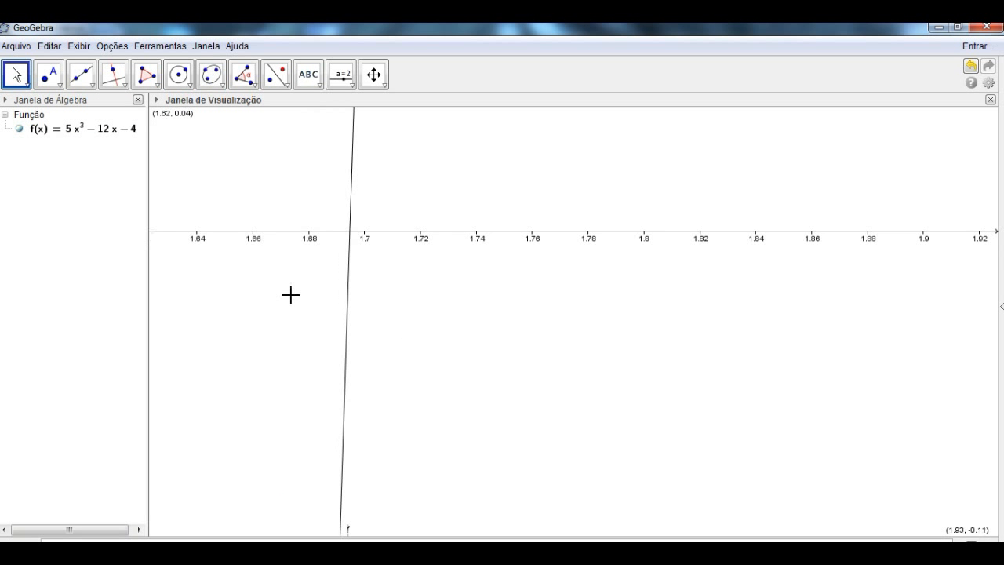
pyautogui.scroll(6, 356, 248)
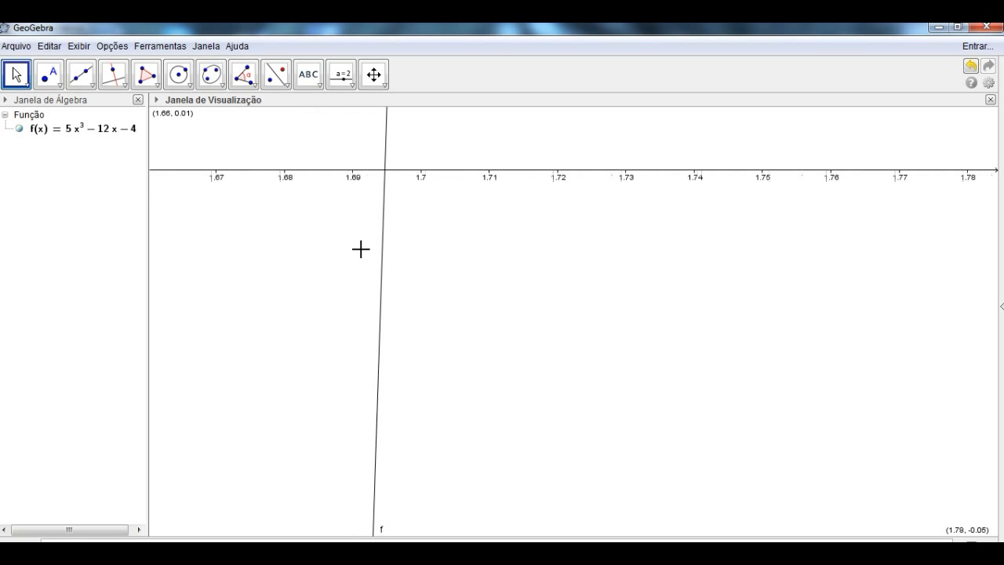
pyautogui.scroll(2, 381, 204)
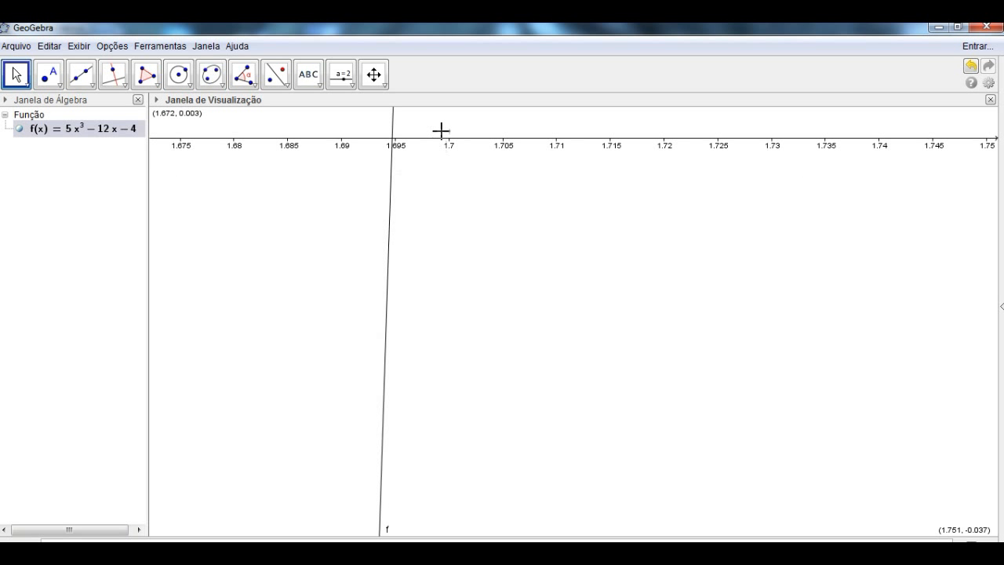
pyautogui.scroll(1, 384, 206)
pyautogui.press('Down')
pyautogui.press('Down')
pyautogui.press('Down')
pyautogui.press('Down')
pyautogui.press('Down')
pyautogui.press('Down')
pyautogui.press('Down')
pyautogui.press('Down')
pyautogui.press('Down')
pyautogui.press('Down')
pyautogui.press('Down')
pyautogui.press('Down')
pyautogui.press('Down')
pyautogui.press('Down')
pyautogui.press('Down')
pyautogui.press('Down')
pyautogui.press('Down')
pyautogui.press('Down')
pyautogui.press('Down')
pyautogui.press('Down')
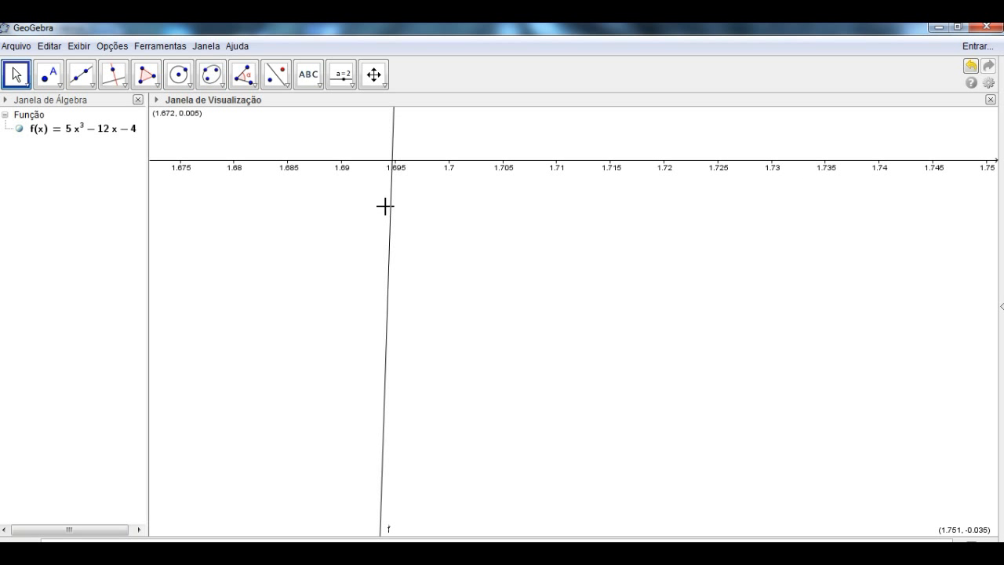
pyautogui.scroll(9, 417, 208)
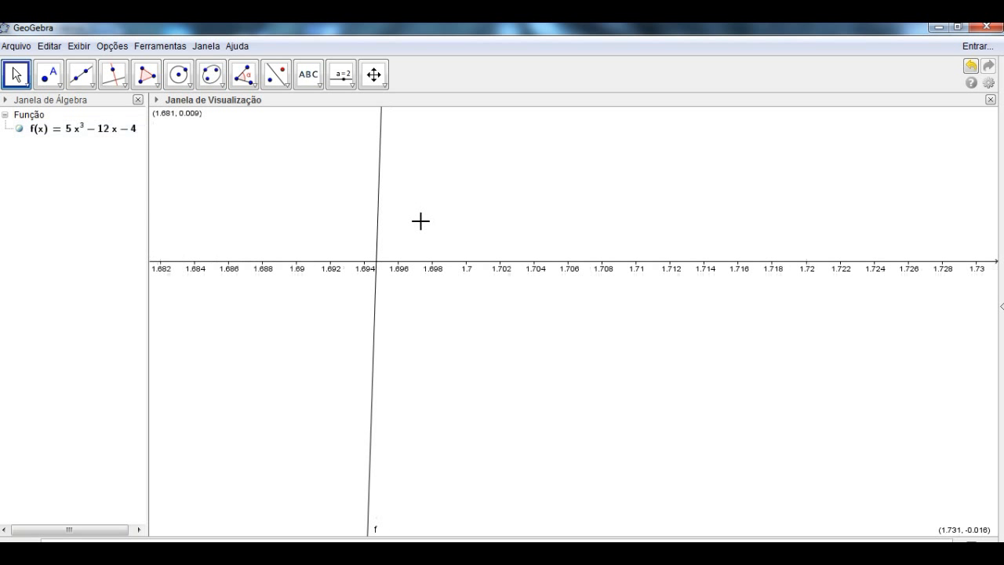
pyautogui.scroll(6, 396, 229)
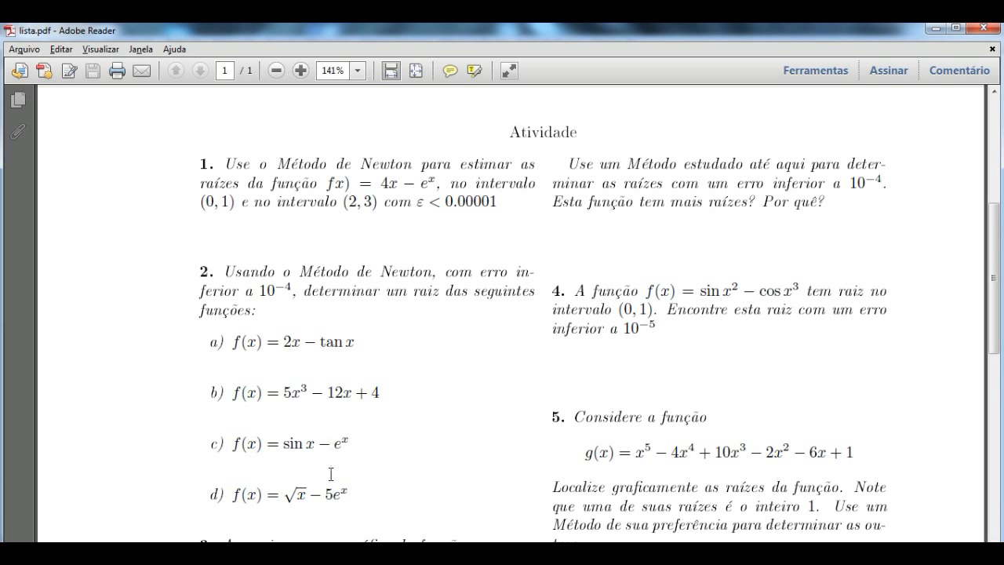
# Switch to Cálculo Numérico, run Newton's method for SIN(x)-EXP(x) with initial X -3 and precision 0,0001, and return to lista.pdf
pyautogui.hotkey('alt', 'Tab')
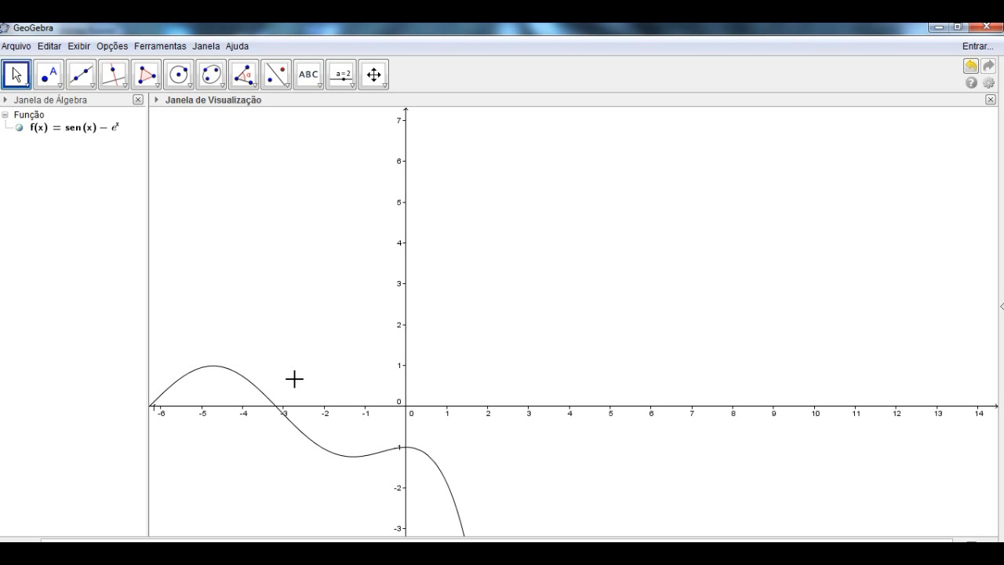
pyautogui.click(300, 554)
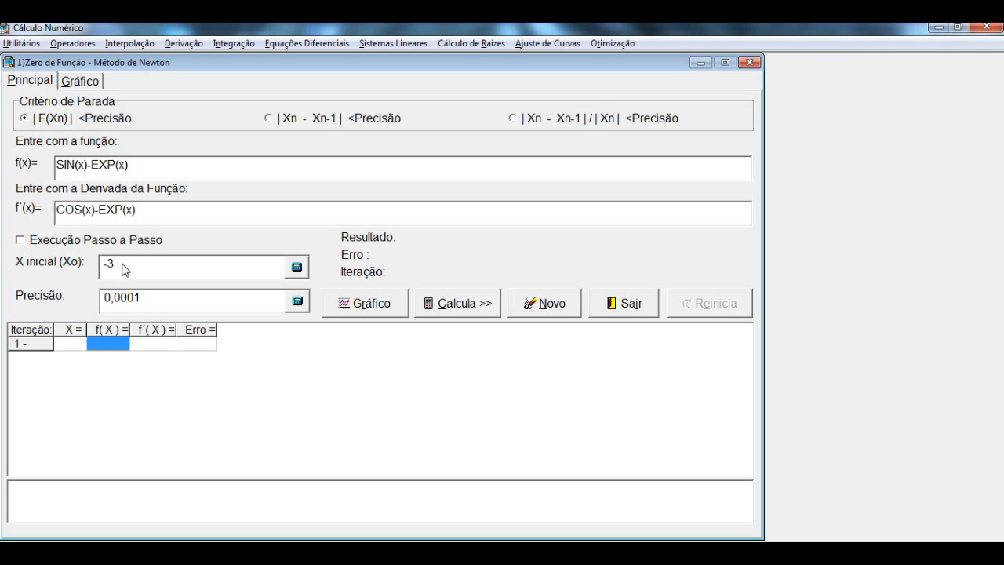
pyautogui.click(451, 304)
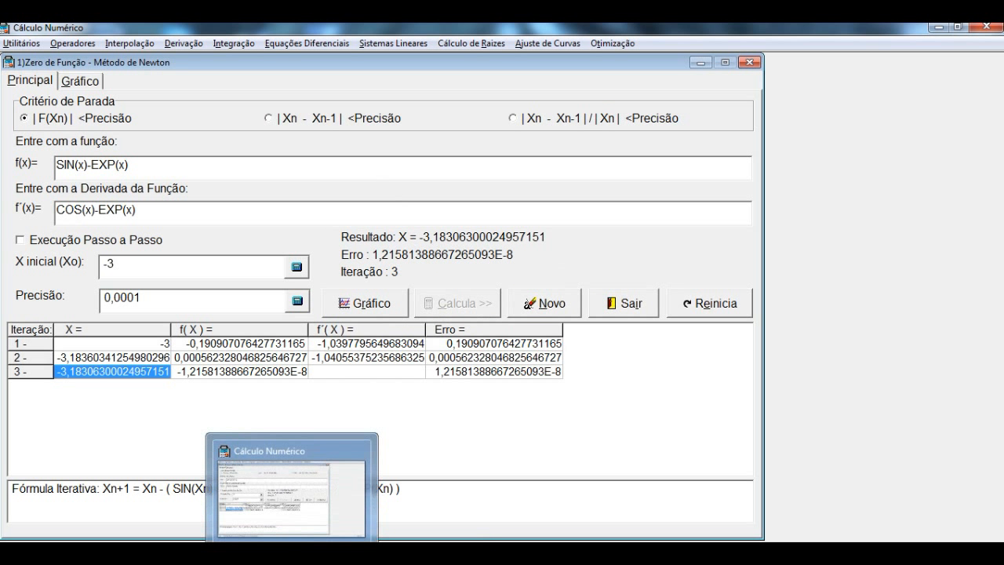
pyautogui.click(320, 554)
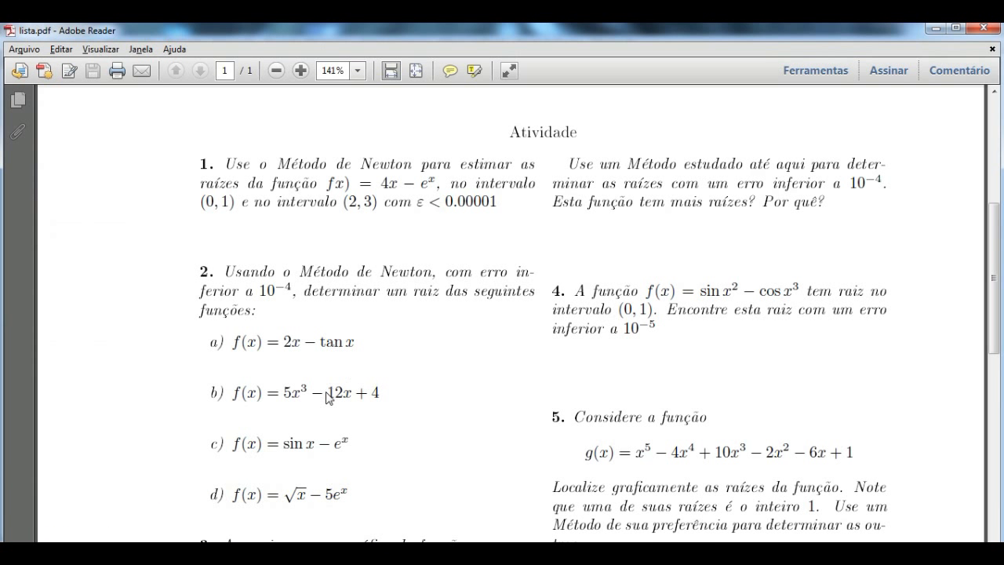
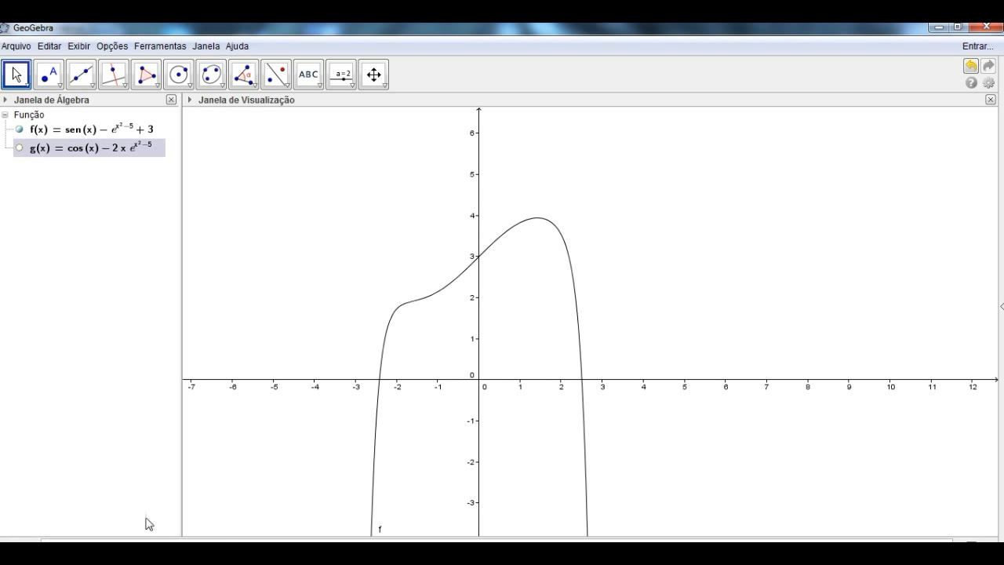
# Switch to Cálculo Numérico and copy the Newton function SIN(x)-EXP(x^2- 5) + 3 into a new Método da Bisseção calculation
pyautogui.click(292, 553)
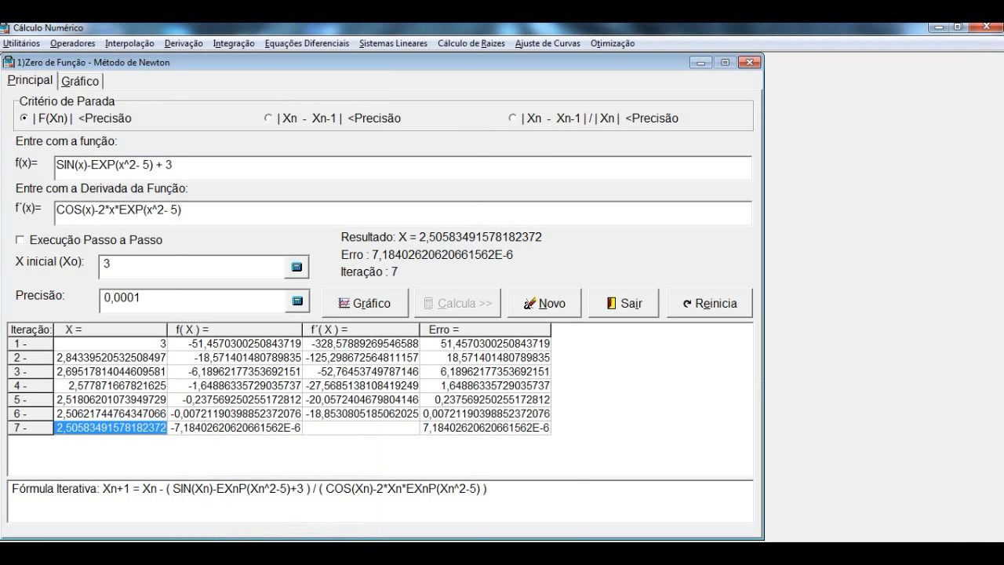
pyautogui.moveTo(197, 165); pyautogui.dragTo(35, 168)
pyautogui.hotkey('ctrl', 'c')
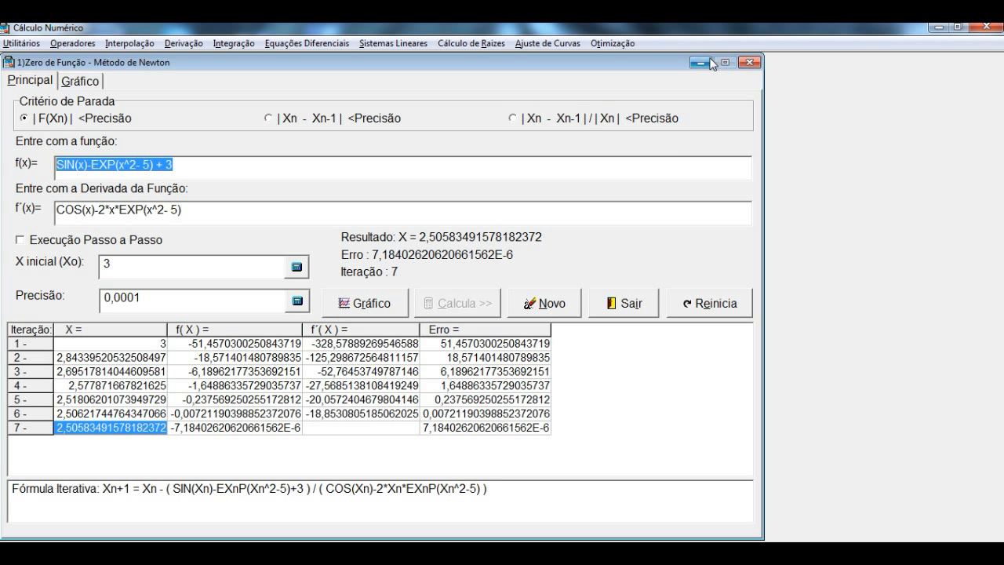
pyautogui.click(480, 43)
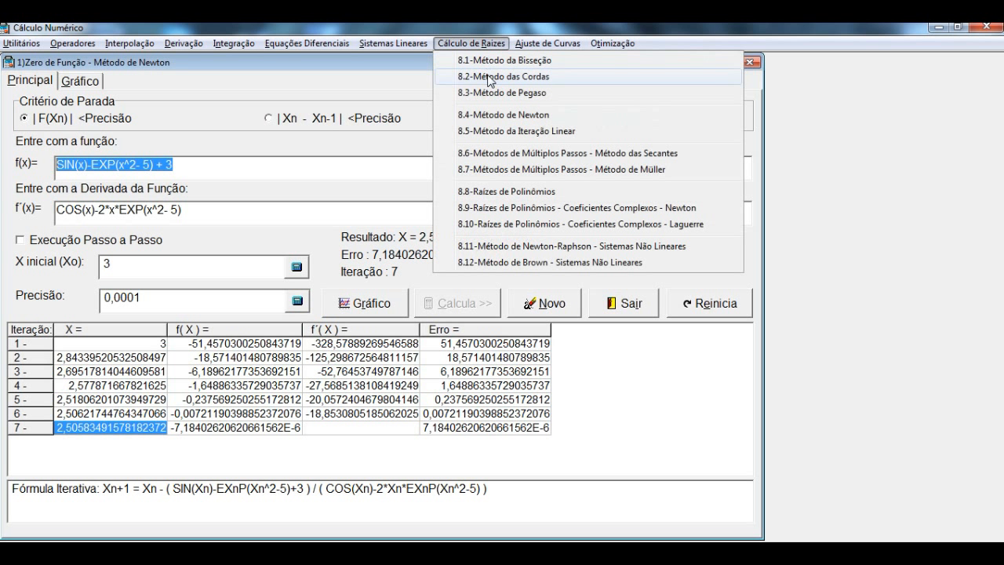
pyautogui.click(481, 61)
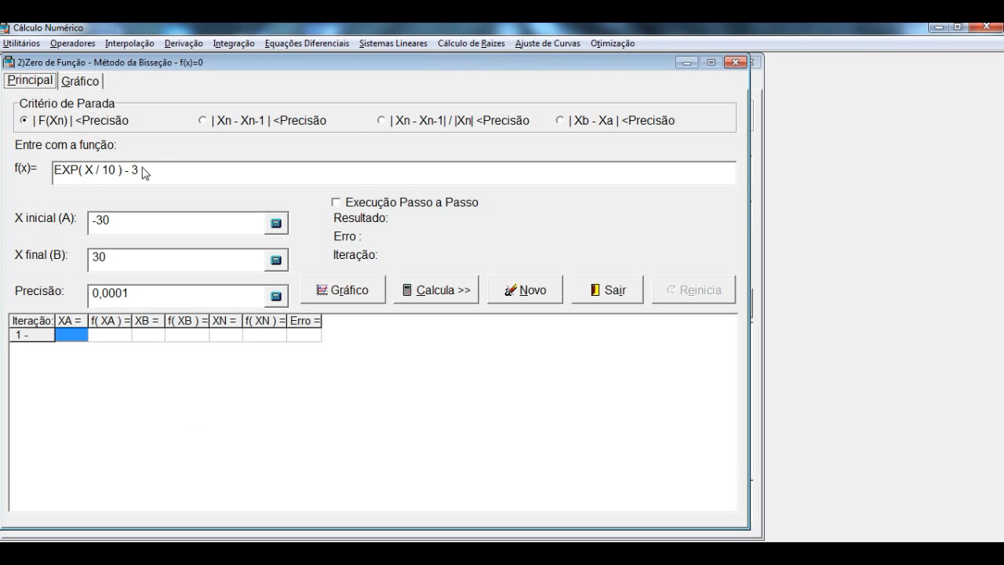
pyautogui.hotkey('ctrl', 'v')
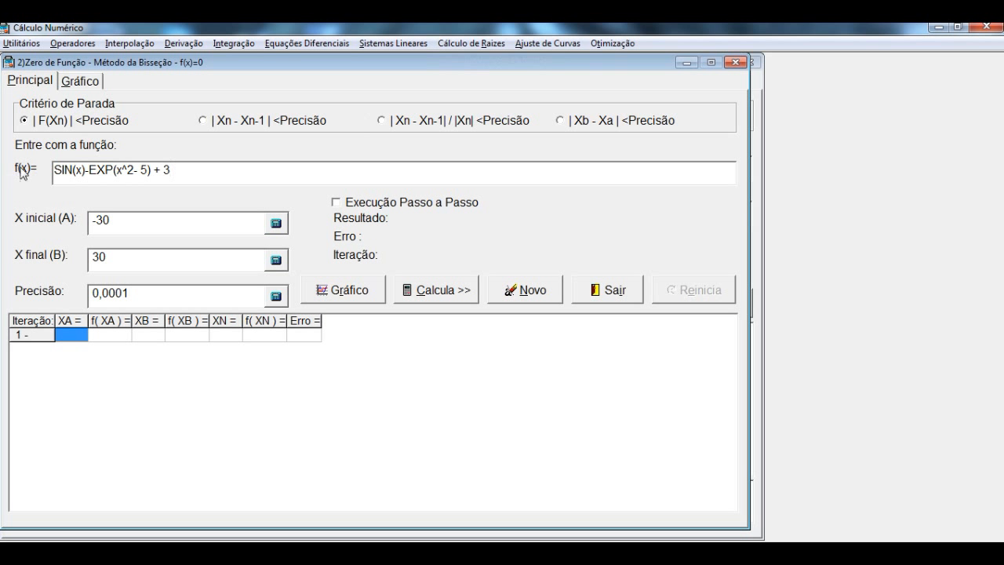
# Set X inicial to -2 and X final to -3, and run the bisection
pyautogui.press('Tab')
pyautogui.press('BackSpace')
pyautogui.write('-2')
pyautogui.press('Tab')
pyautogui.write('-3')
pyautogui.click(414, 299)
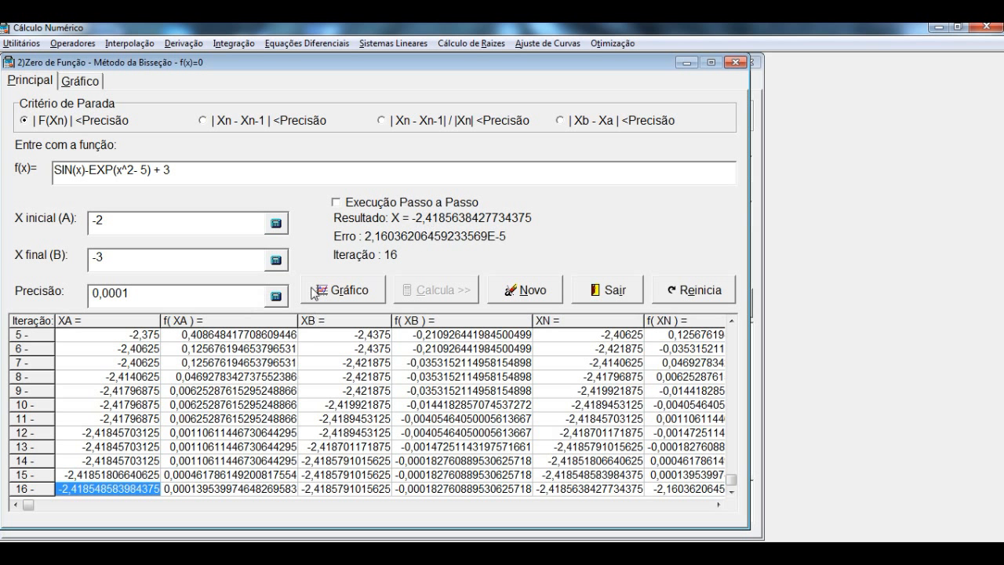
# Replace the bisection function with COS(x)-2*x*EXP(x^2- 5), checking it against g(x) in GeoGebra
pyautogui.hotkey('alt', 'Tab')
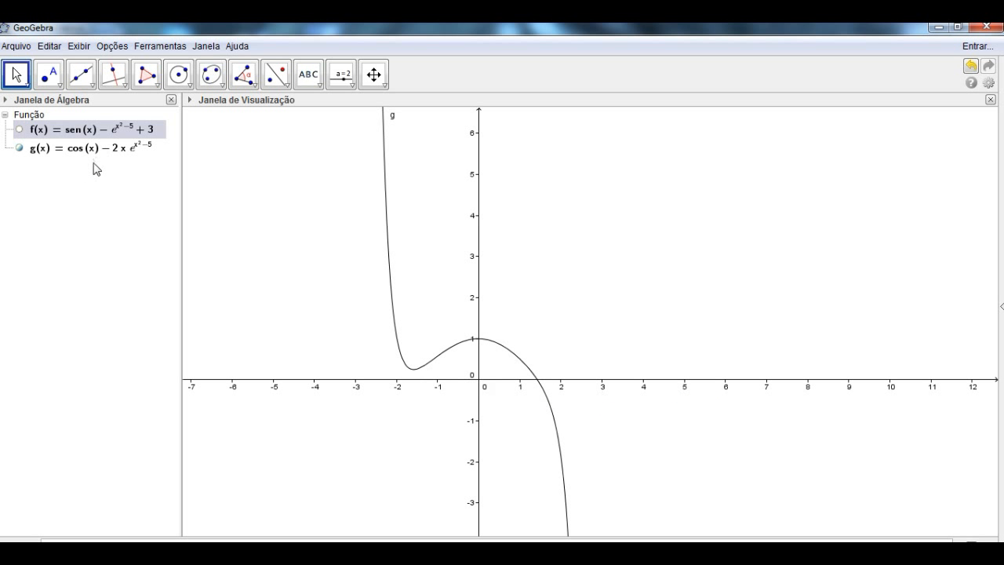
pyautogui.click(211, 554)
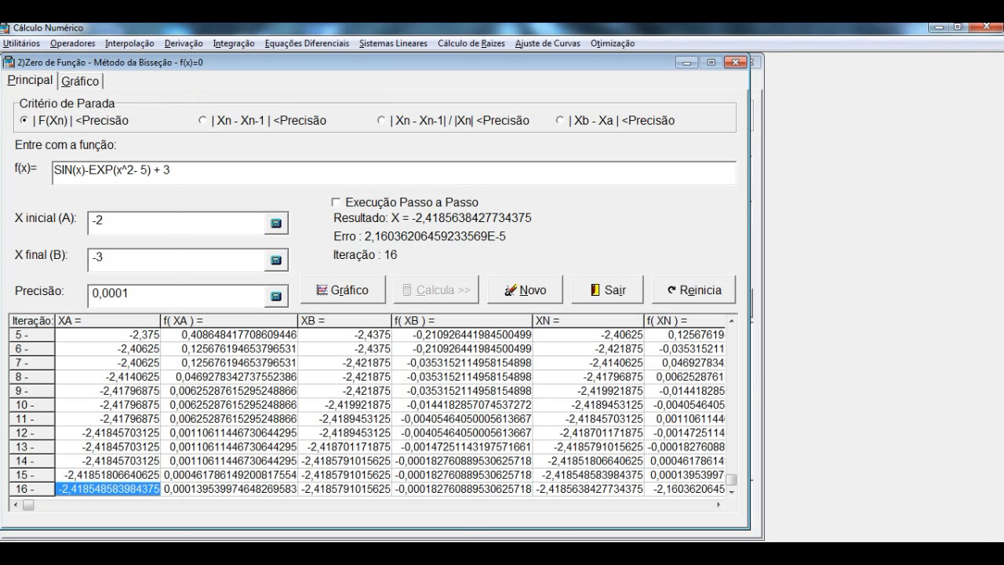
pyautogui.moveTo(174, 169); pyautogui.dragTo(16, 167)
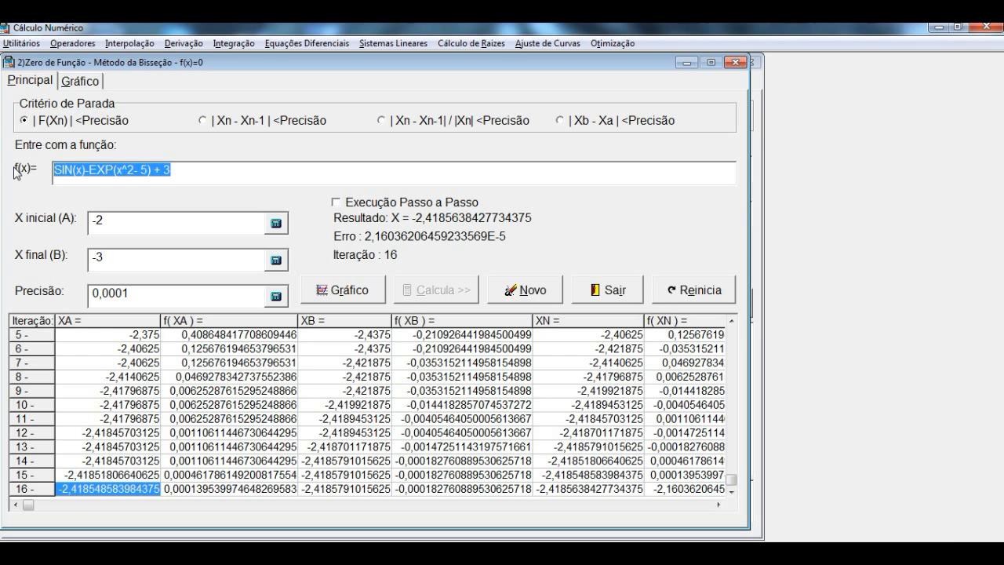
pyautogui.hotkey('alt', 'Tab')
pyautogui.hotkey('alt', 'Tab')
pyautogui.write('cCO')
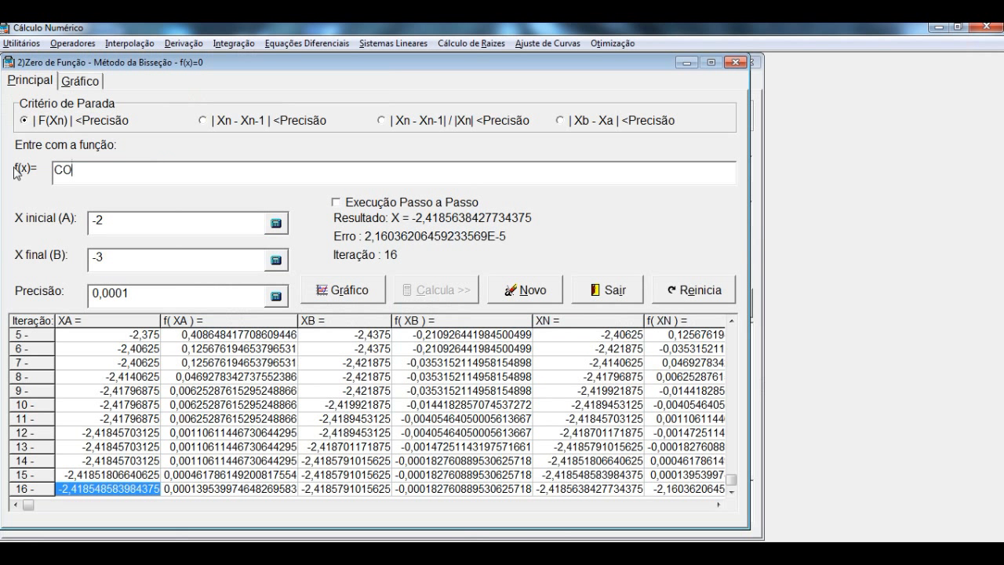
pyautogui.write('S(x)-')
pyautogui.hotkey('alt', 'Tab')
pyautogui.hotkey('alt', 'Tab')
pyautogui.write('2')
pyautogui.write('*x*EXP')
pyautogui.write('(x^2- 5')
pyautogui.write(')')
pyautogui.hotkey('alt', 'Tab')
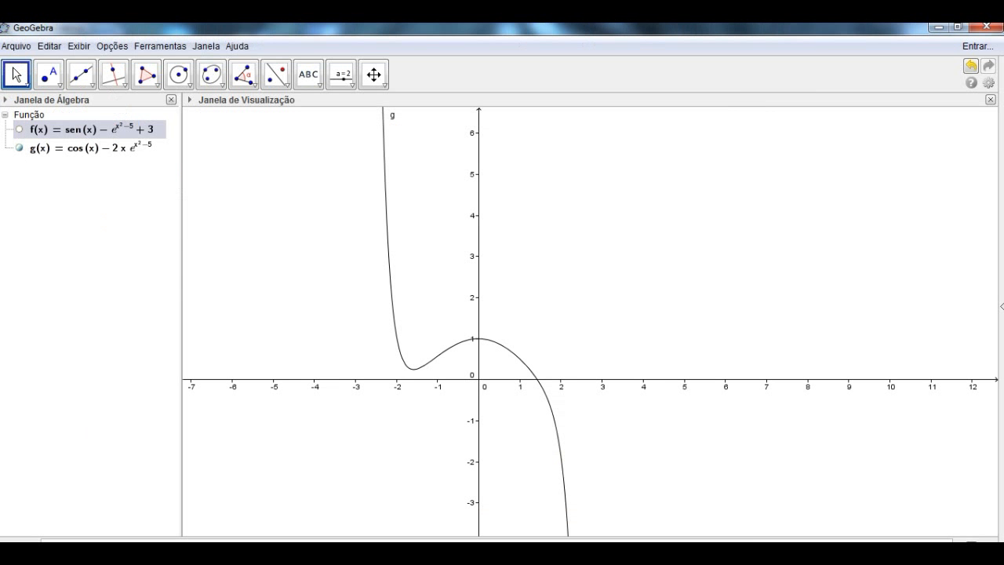
pyautogui.hotkey('alt', 'Tab')
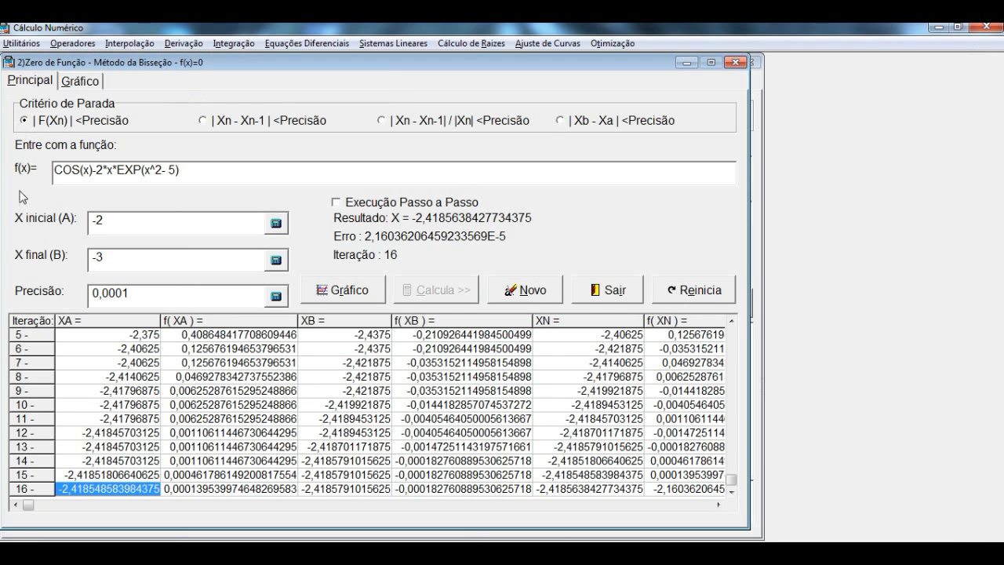
# Set X inicial to 1 and X final to 2, reset the calculation and run the bisection for the derivative
pyautogui.hotkey('alt', 'Tab')
pyautogui.hotkey('alt', 'Tab')
pyautogui.moveTo(123, 224); pyautogui.dragTo(74, 231)
pyautogui.write('1')
pyautogui.press('Tab')
pyautogui.write('2')
pyautogui.click(703, 284)
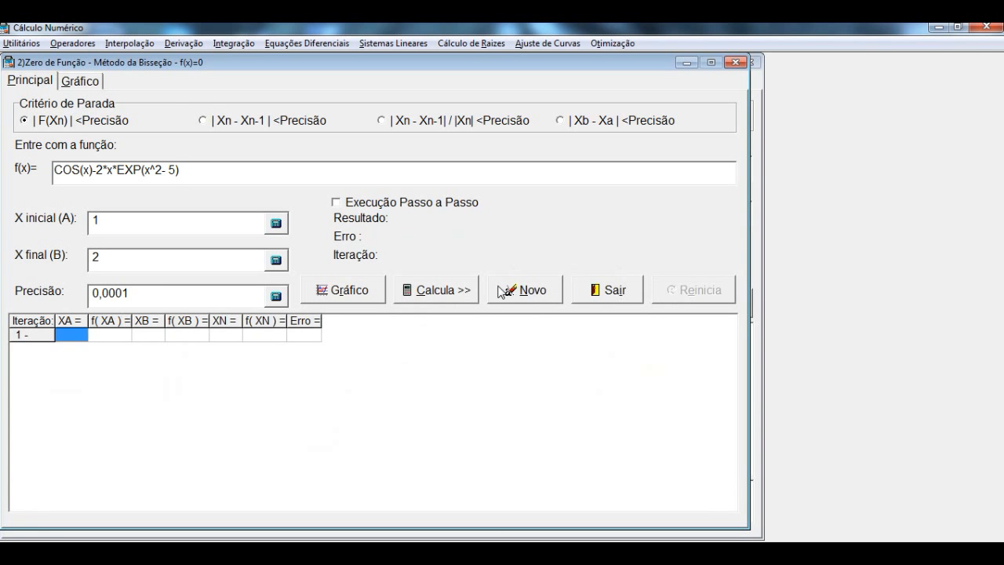
pyautogui.click(452, 294)
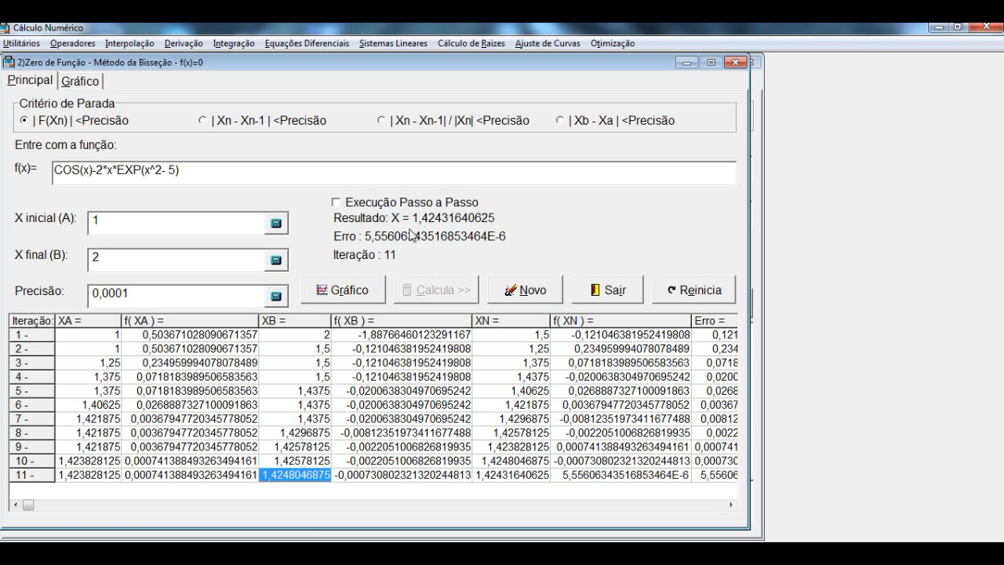
# Switch to GeoGebra and compare the graphs of f and its derivative g by displaying each one alone
pyautogui.click(314, 552)
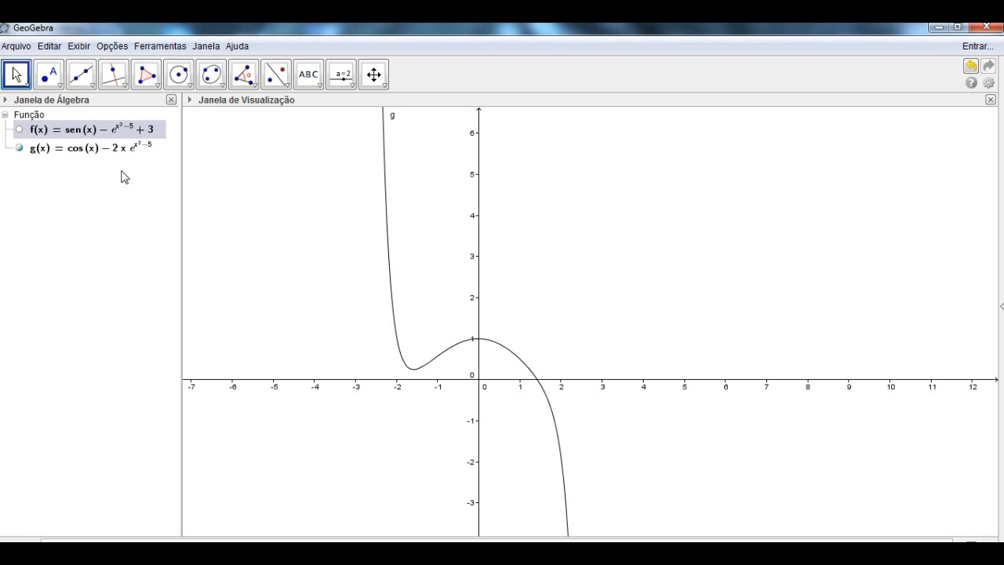
pyautogui.click(24, 147)
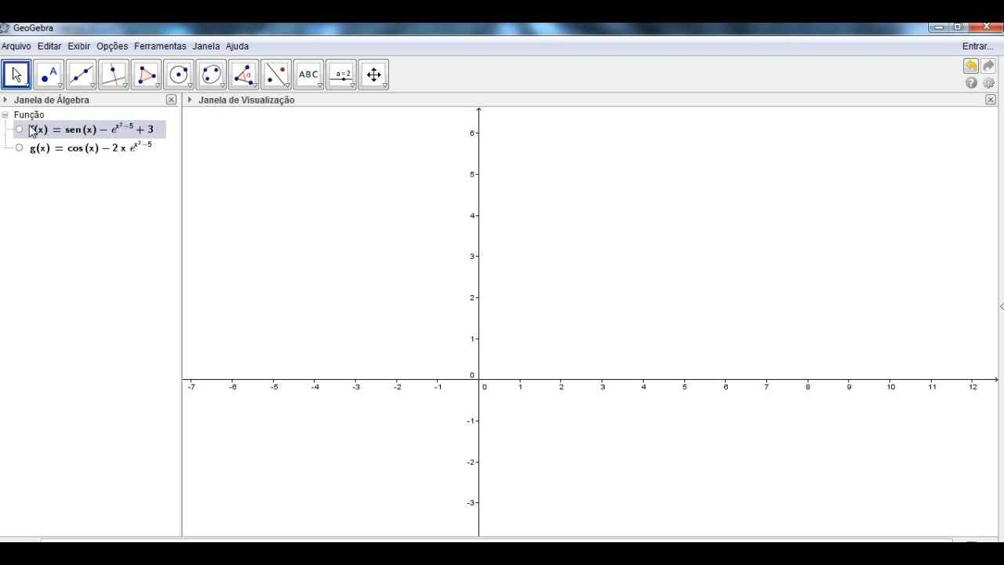
pyautogui.click(20, 129)
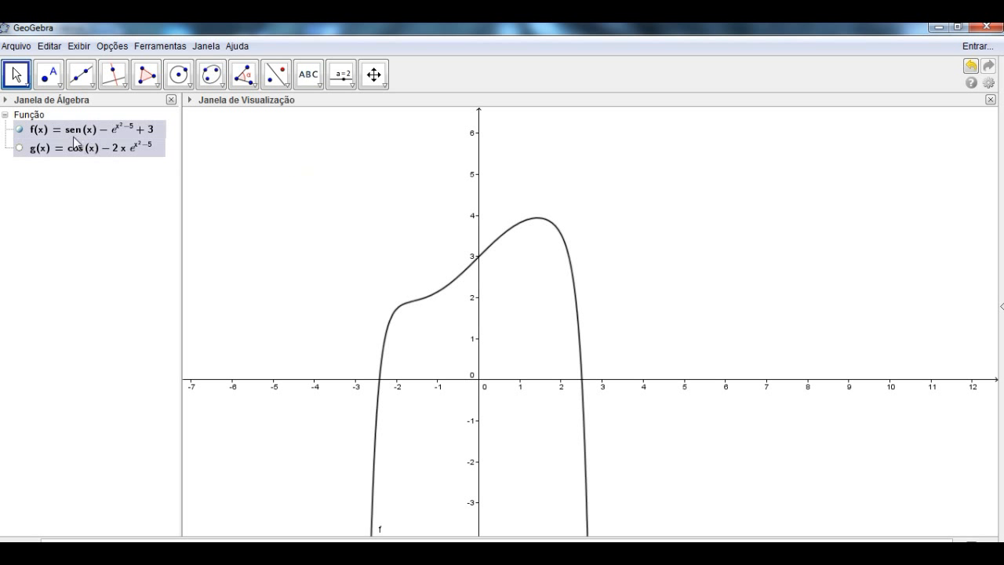
pyautogui.click(19, 130)
pyautogui.click(19, 148)
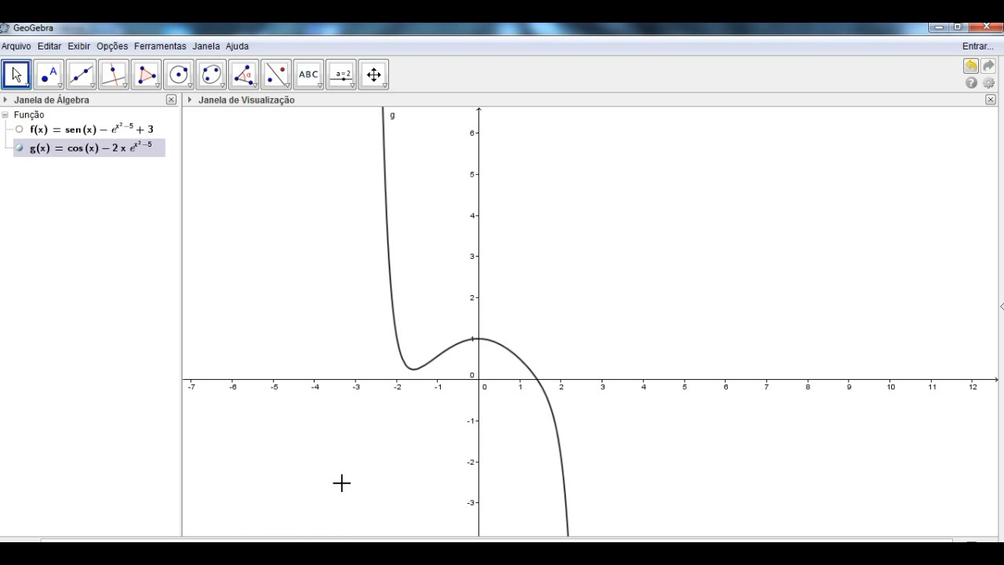
# Check exercise 4 in lista.pdf, then in GeoGebra add the derivative of f(x) = sen(x²) − cos(x³), with its graph hidden and formula fully shown
pyautogui.hotkey('alt', 'Tab')
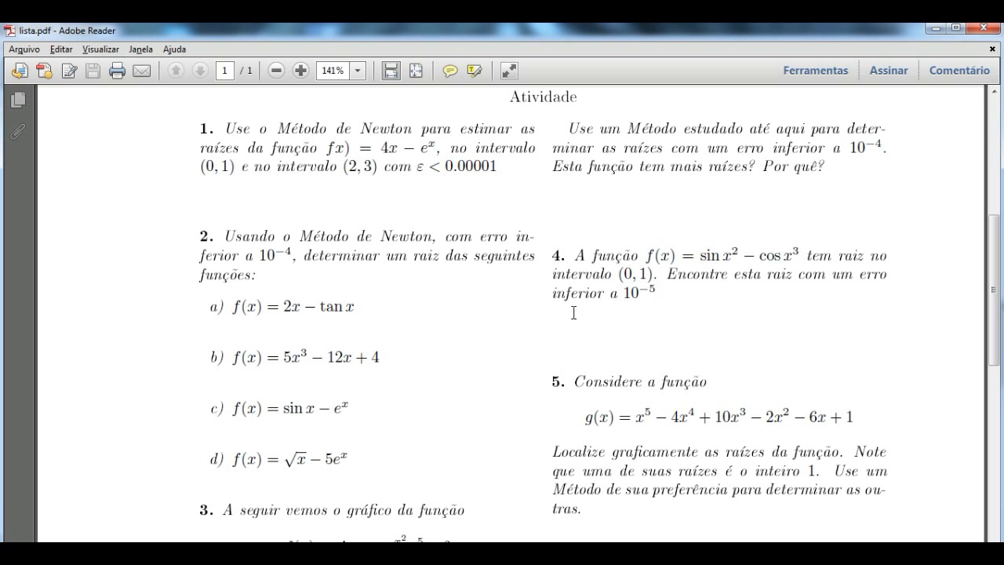
pyautogui.click(329, 553)
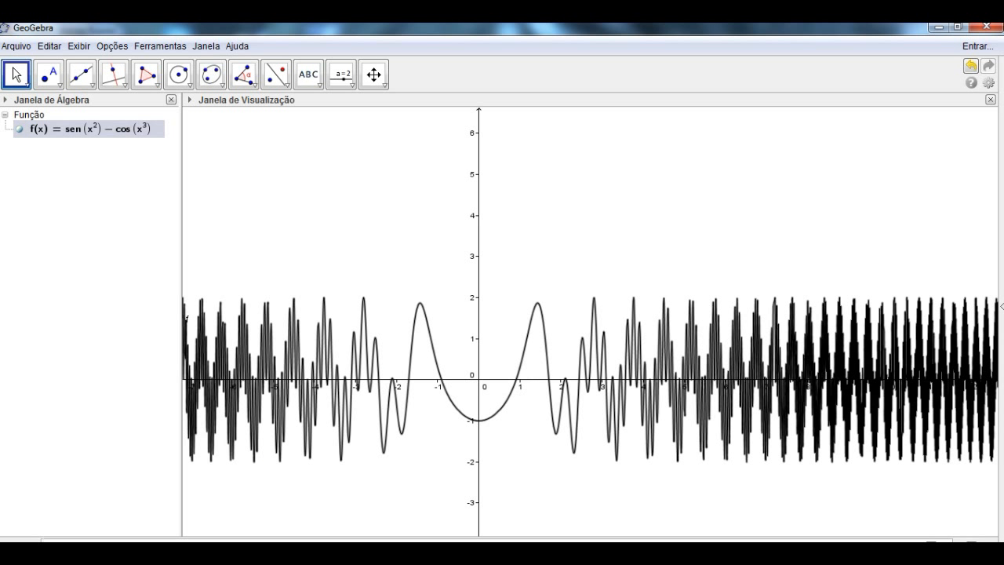
pyautogui.write('ri')
pyautogui.press('Return')
pyautogui.write('f')
pyautogui.press('Return')
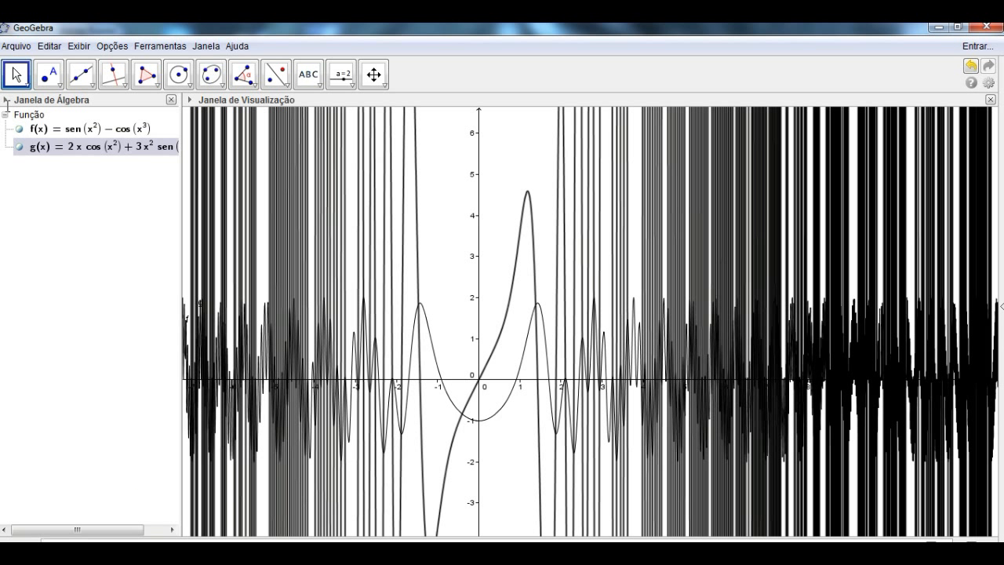
pyautogui.click(19, 147)
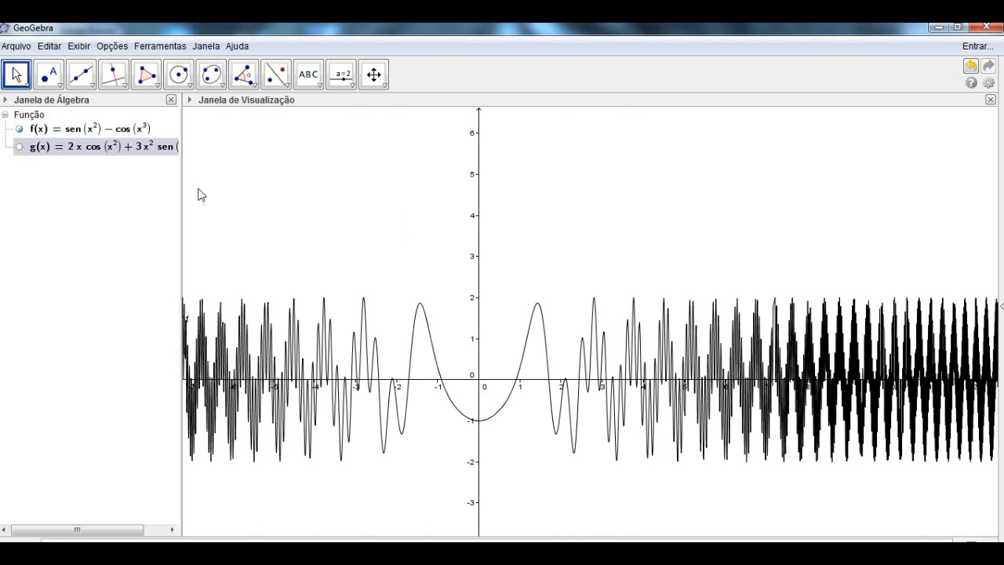
pyautogui.moveTo(182, 212); pyautogui.dragTo(244, 214)
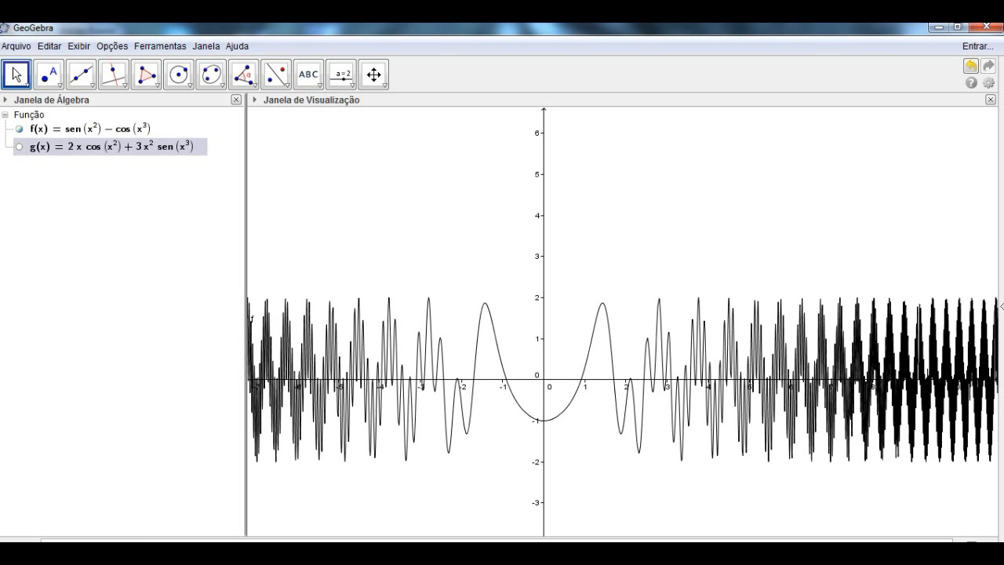
# Switch to Cálculo Numérico and set the Newton derivative to 2*x*COS(x^2)+ 3*x^2*SIN(x^3), checking it against g(x) in GeoGebra
pyautogui.hotkey('alt', 'Tab')
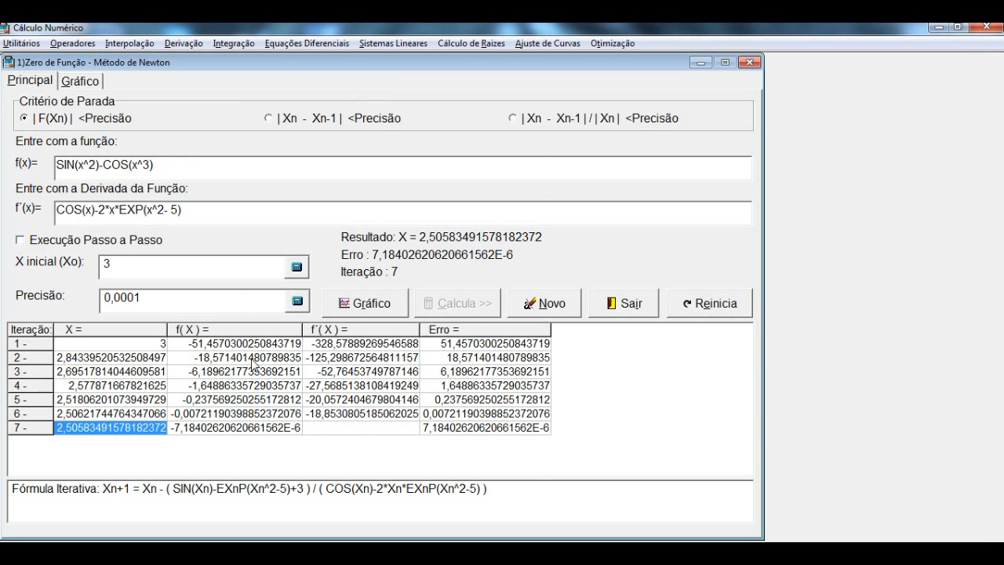
pyautogui.hotkey('ctrl', 'a')
pyautogui.write('2*')
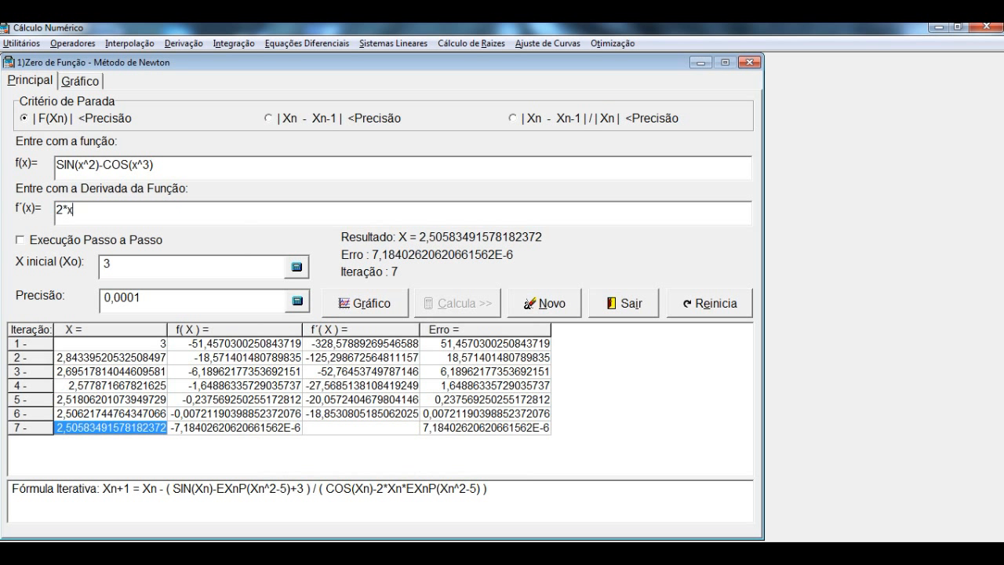
pyautogui.write('x*COS')
pyautogui.press('BackSpace')
pyautogui.press('BackSpace')
pyautogui.write('OS(x^2')
pyautogui.write(')')
pyautogui.hotkey('alt', 'Tab')
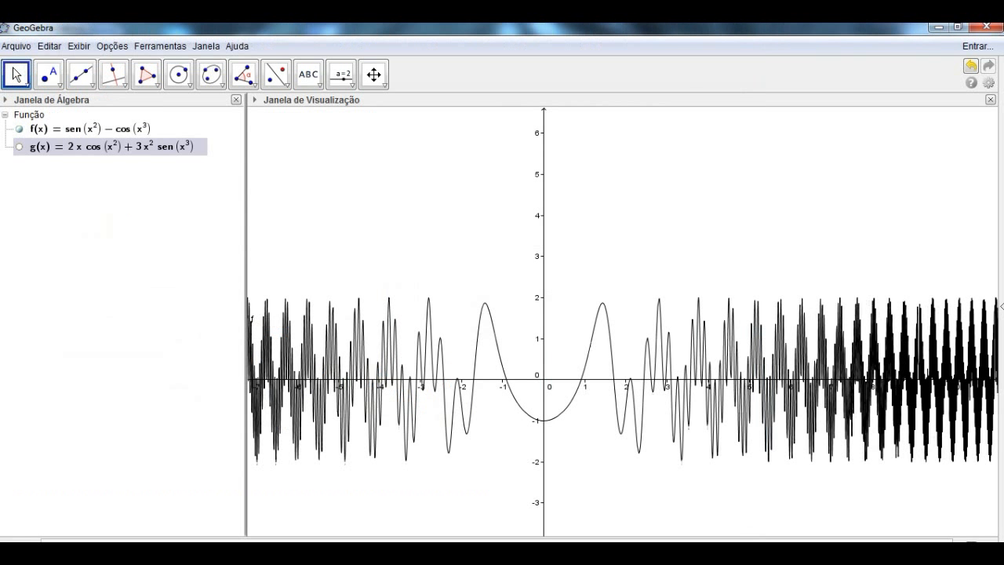
pyautogui.hotkey('alt', 'Tab')
pyautogui.write('+')
pyautogui.write(' 3*x')
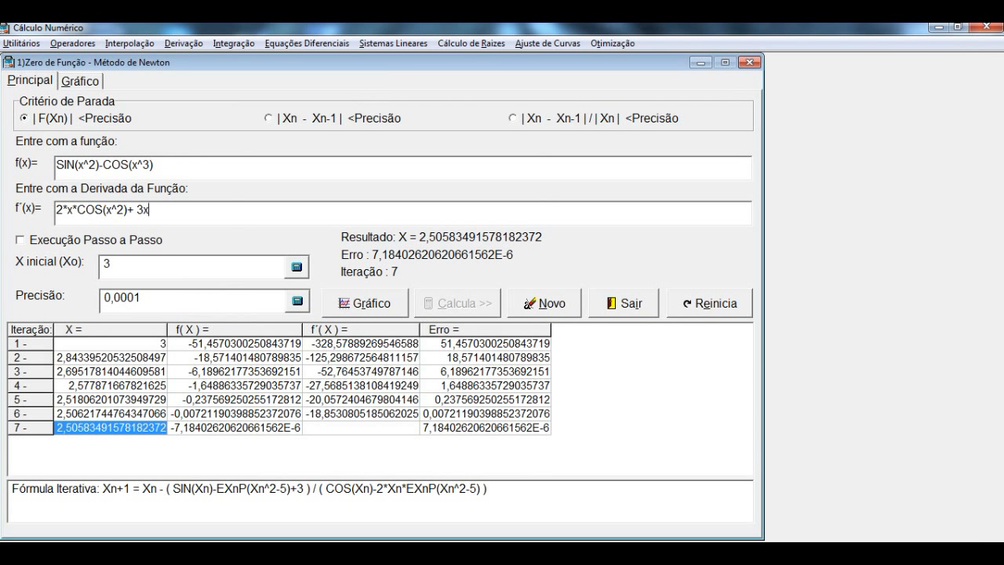
pyautogui.write('^2')
pyautogui.write('IN(x^3')
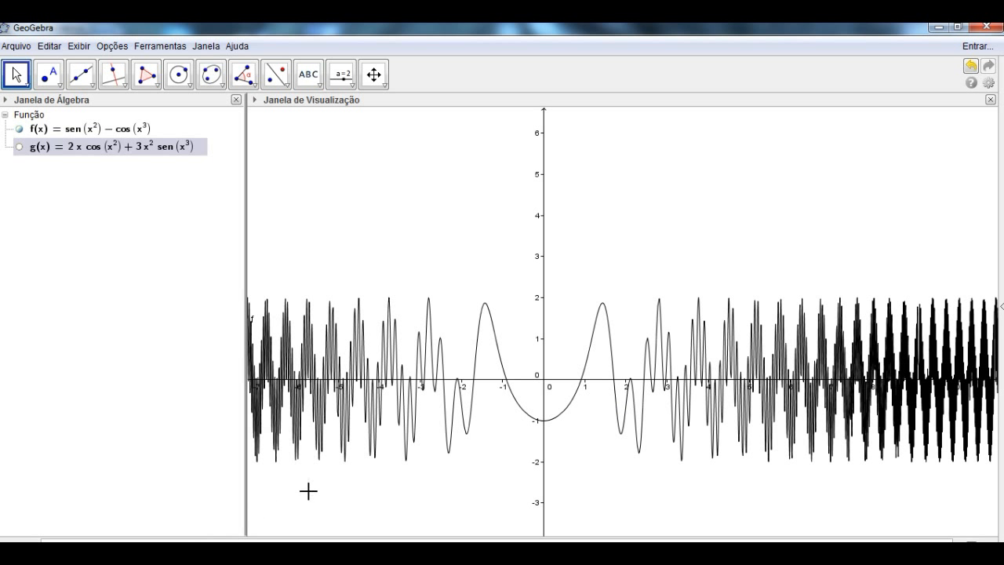
# Return to Cálculo Numérico, set X inicial to 1, reset the calculation and run Newton's method for SIN(x^2)-COS(x^3)
pyautogui.click(299, 552)
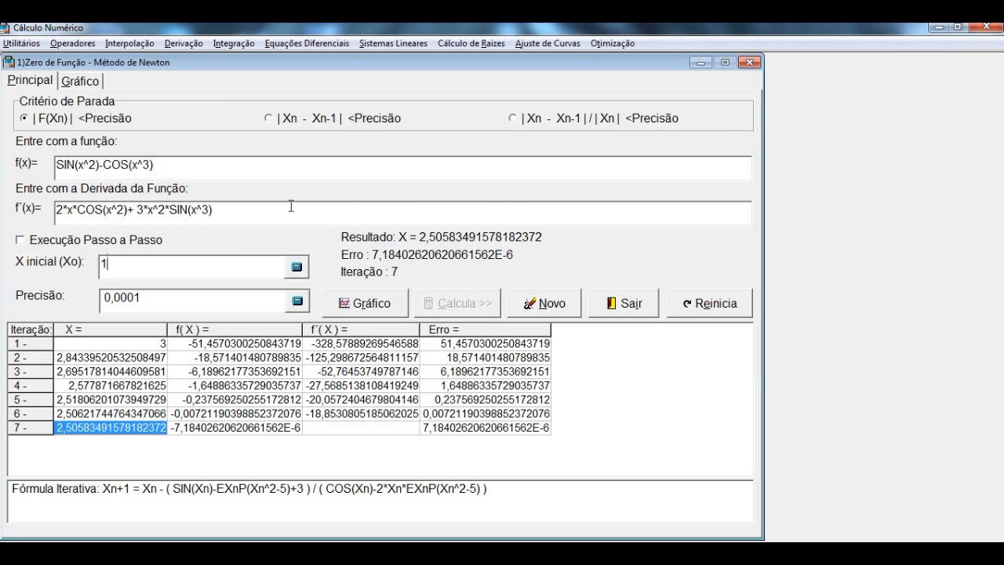
pyautogui.click(718, 312)
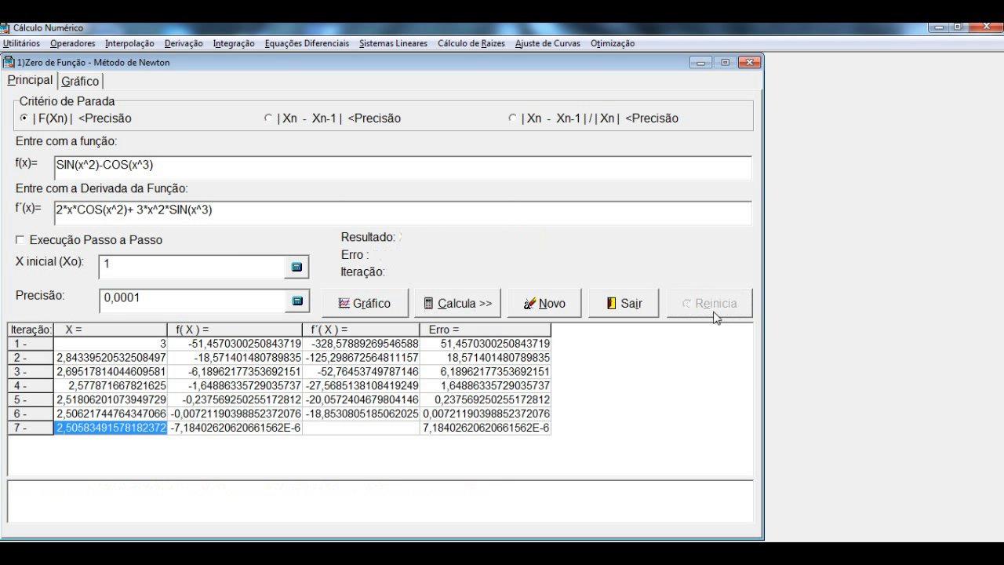
pyautogui.click(465, 305)
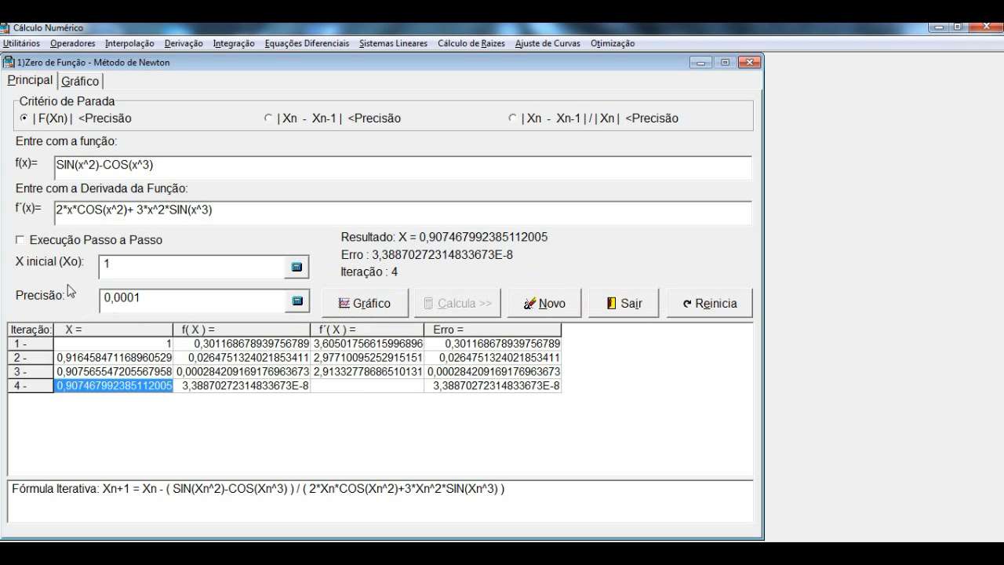
# Tighten Precisão to 0,00001, then reset and rerun the Newton calculation for exercise 4
pyautogui.click(121, 298)
pyautogui.write('0')
pyautogui.click(690, 298)
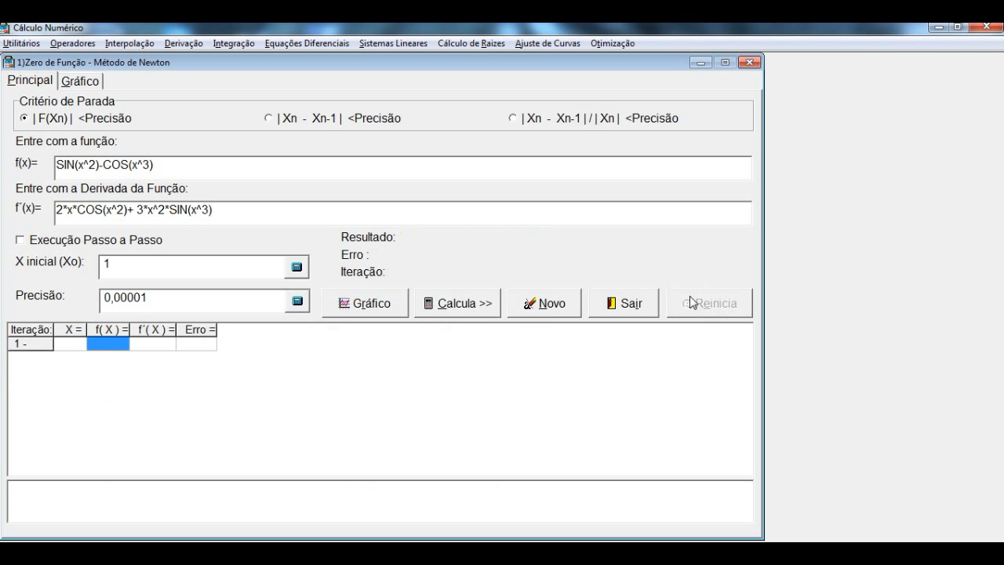
pyautogui.click(463, 307)
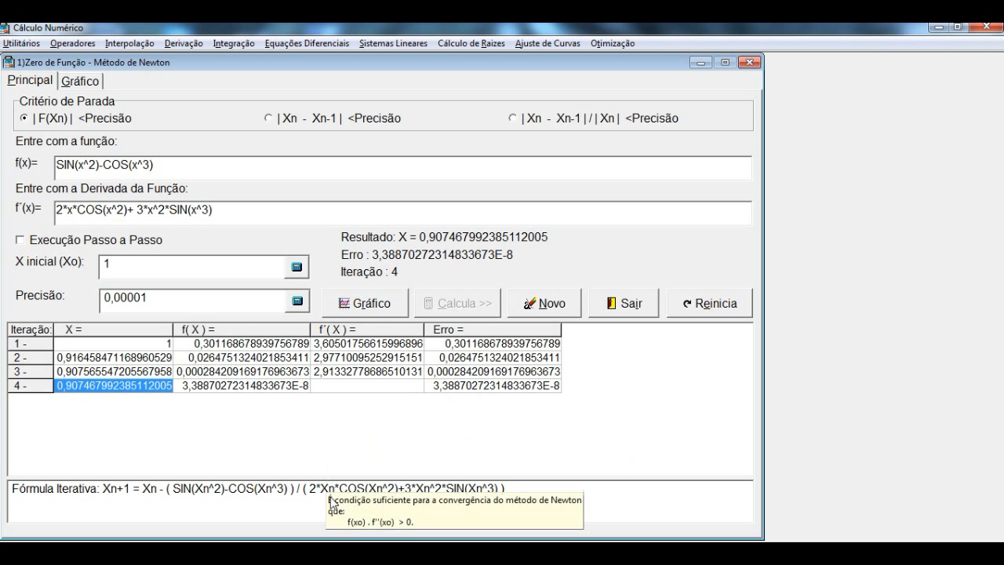
# Switch to lista.pdf and read the function and instructions of exercise 5
pyautogui.click(330, 554)
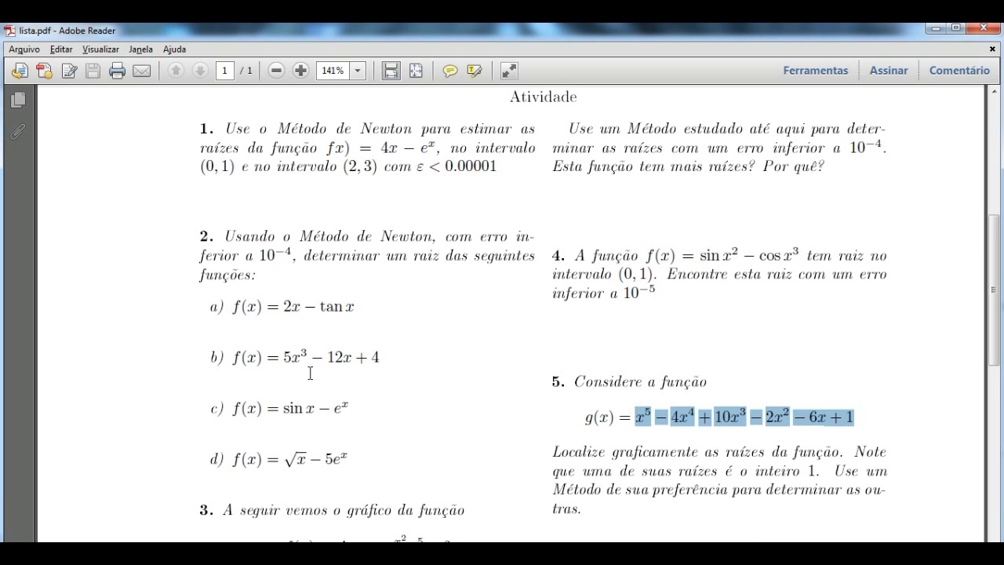
pyautogui.click(809, 370)
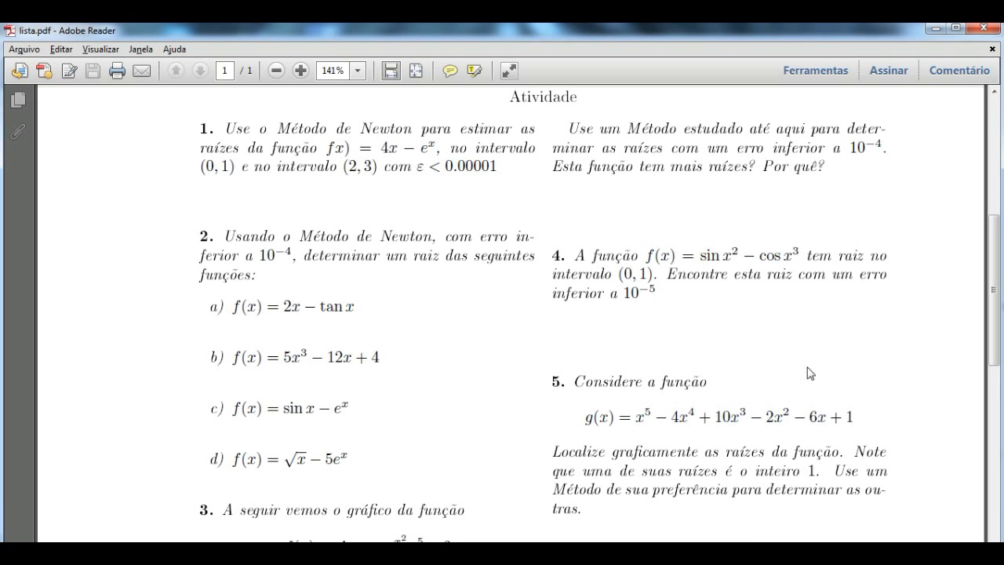
pyautogui.scroll(-1, 794, 371)
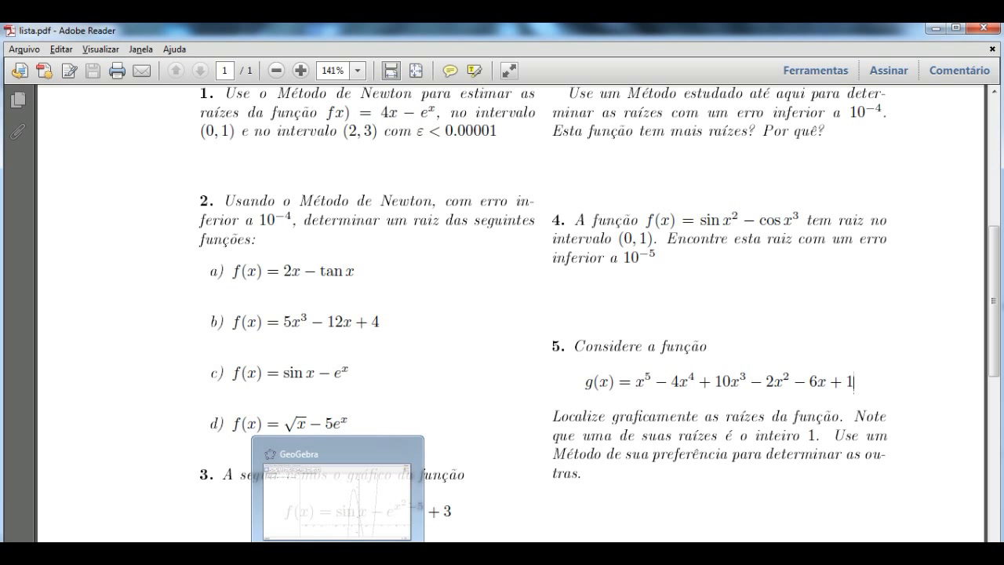
# In GeoGebra, add the derivative of f(x) = x^5 − 4x^4 + 10x^3 − 2x^2 − 6x + 1 and hide the derivative's graph
pyautogui.click(337, 552)
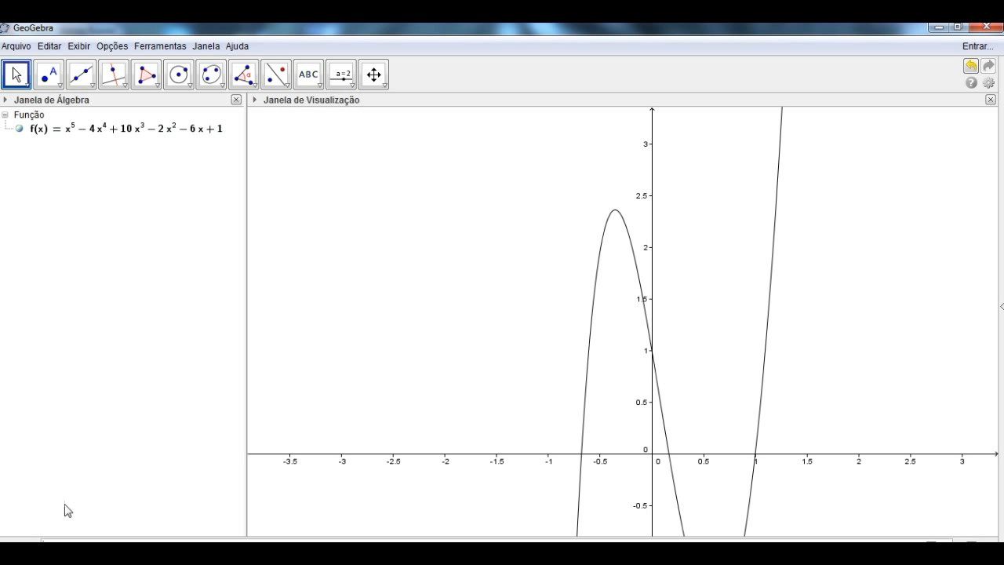
pyautogui.click(80, 540)
pyautogui.write('der')
pyautogui.press('Return')
pyautogui.write('f')
pyautogui.press('Return')
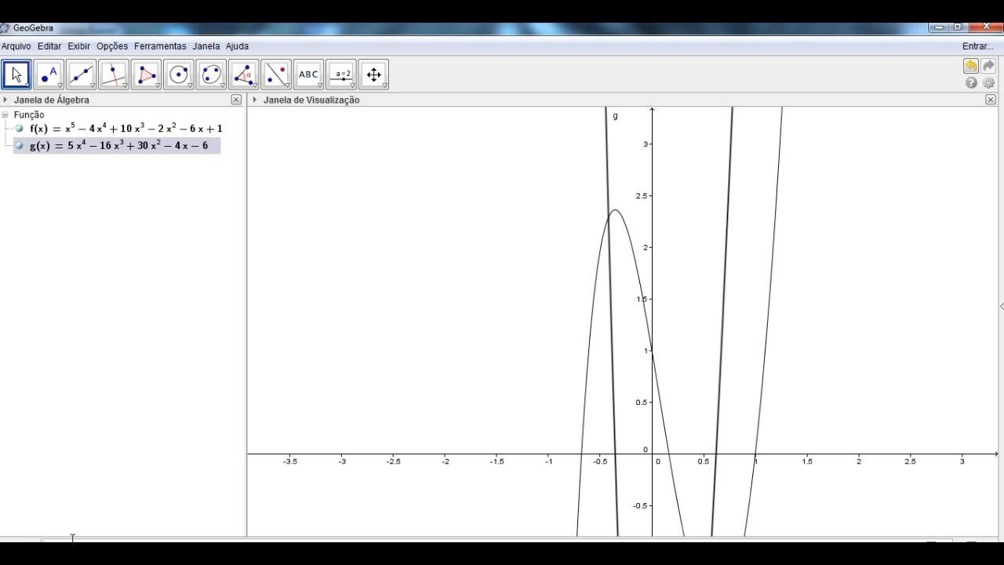
pyautogui.click(19, 146)
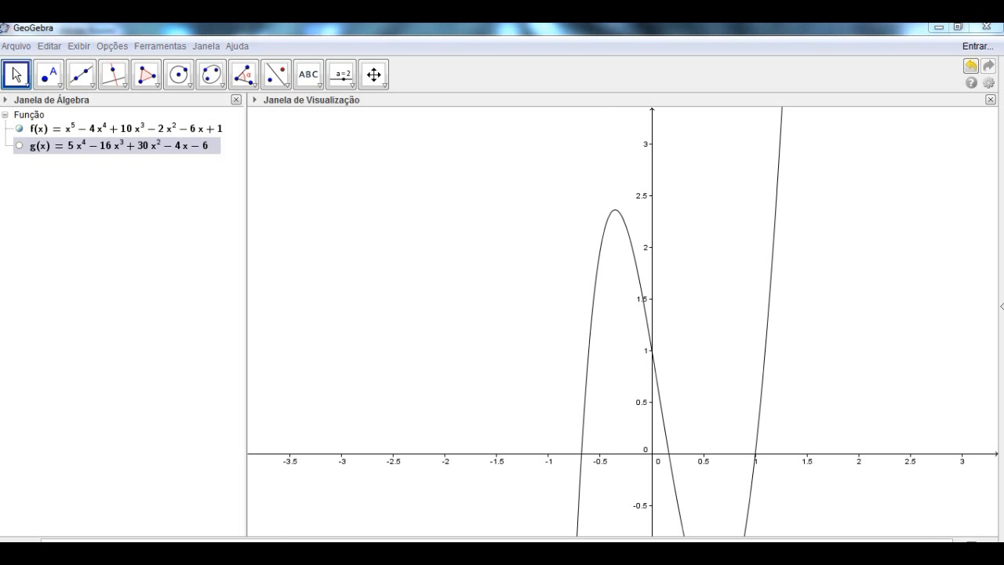
# Switch to Cálculo Numérico and run Newton's method for the exercise 5 polynomial with X inicial -1 and Precisão 0,00001
pyautogui.click(238, 553)
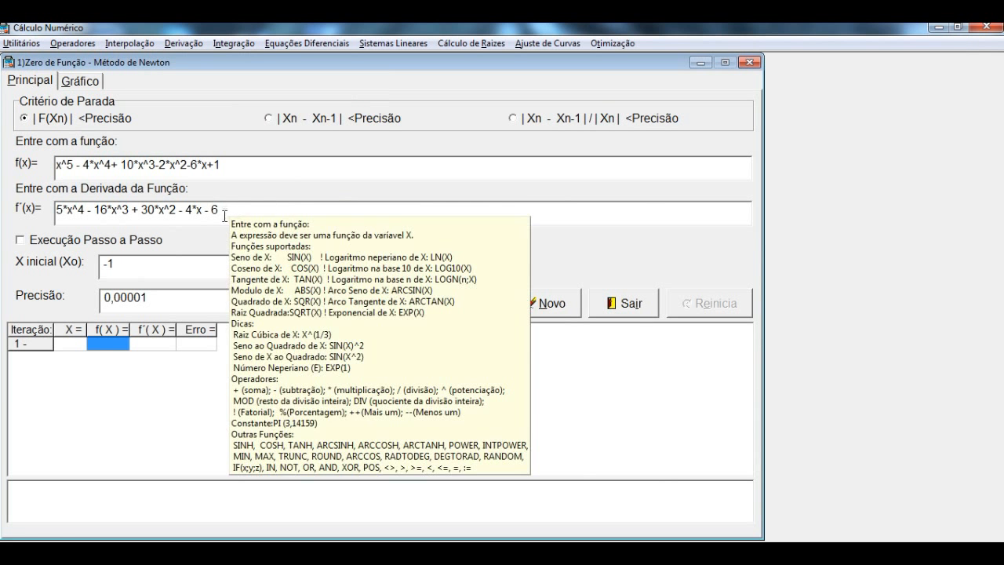
pyautogui.moveTo(153, 263)
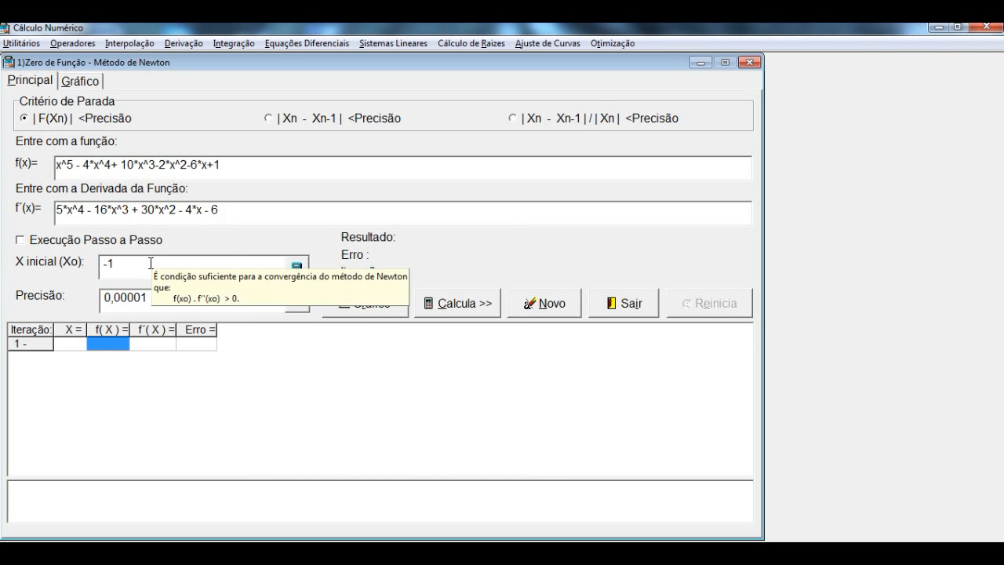
pyautogui.click(464, 304)
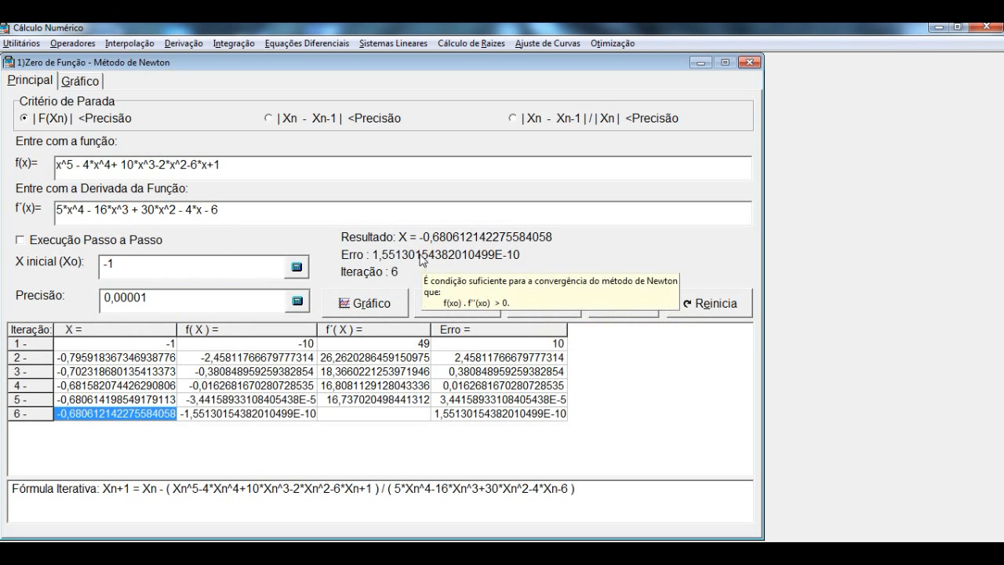
# Check the next root on the GeoGebra graph, then reset the Newton calculation and rerun it with a new X inicial
pyautogui.click(392, 551)
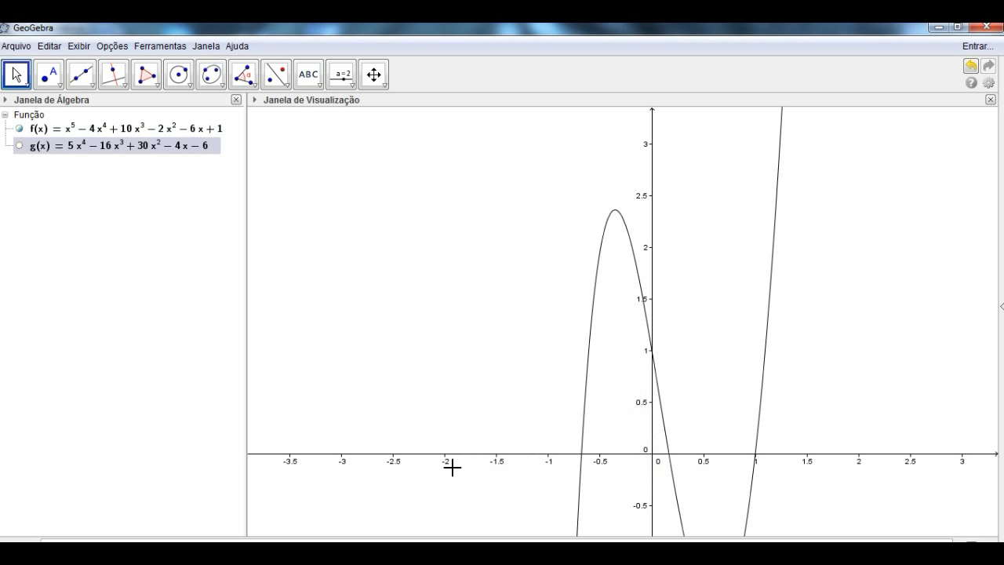
pyautogui.click(270, 555)
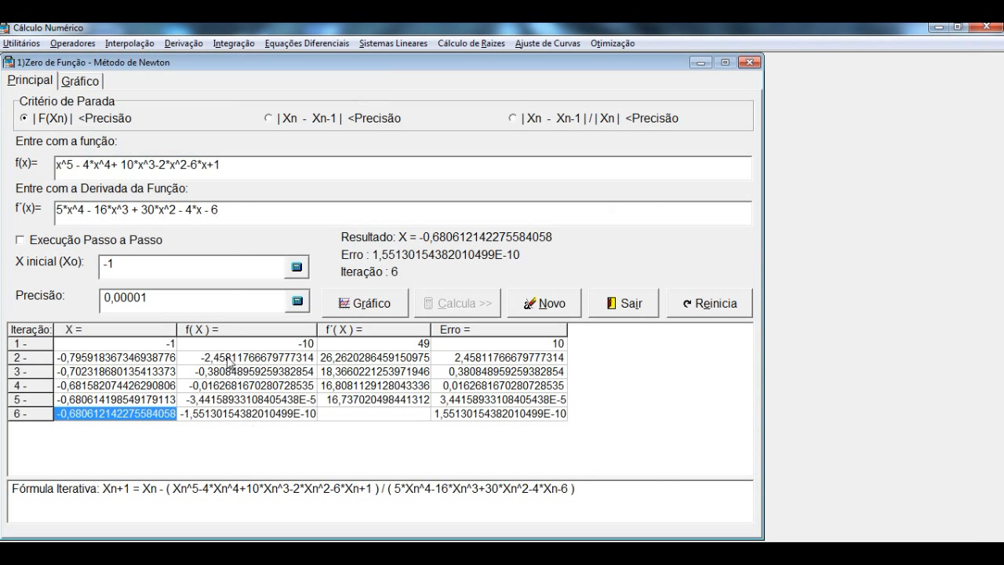
pyautogui.click(668, 307)
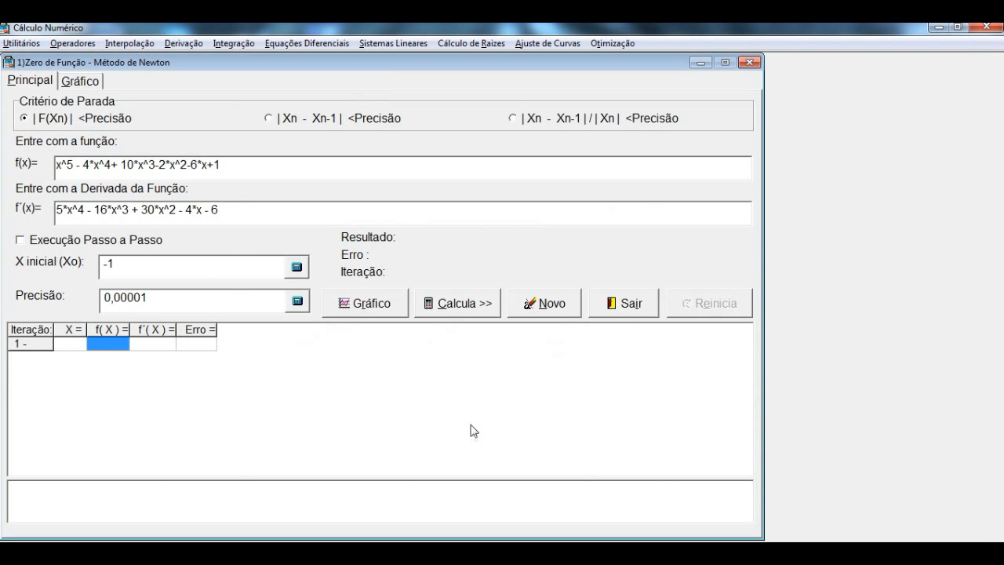
pyautogui.click(233, 258)
pyautogui.click(444, 302)
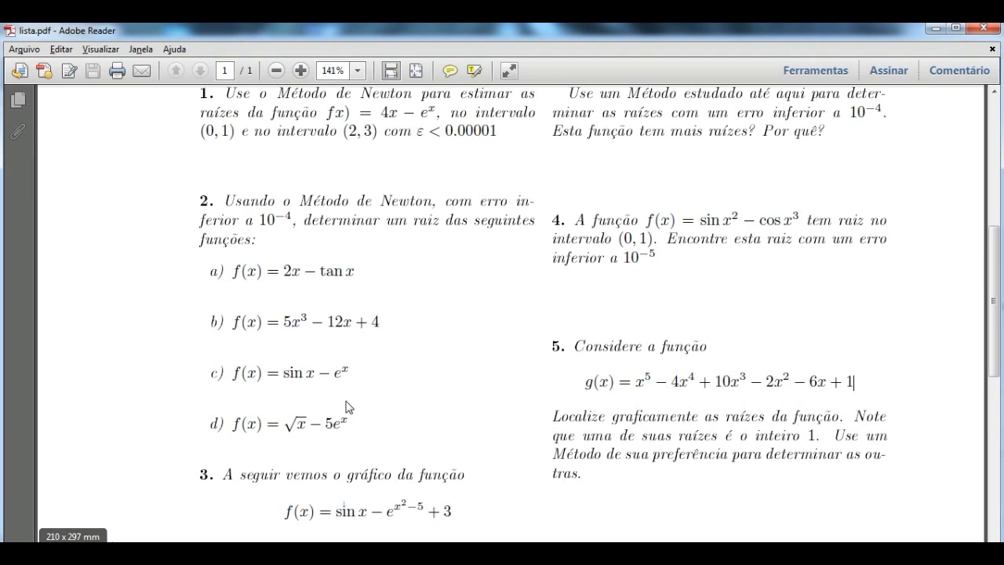
# Review the remaining part of the exercise list in lista.pdf, from exercise 3 with its graph to exercise 5
pyautogui.scroll(-4, 350, 408)
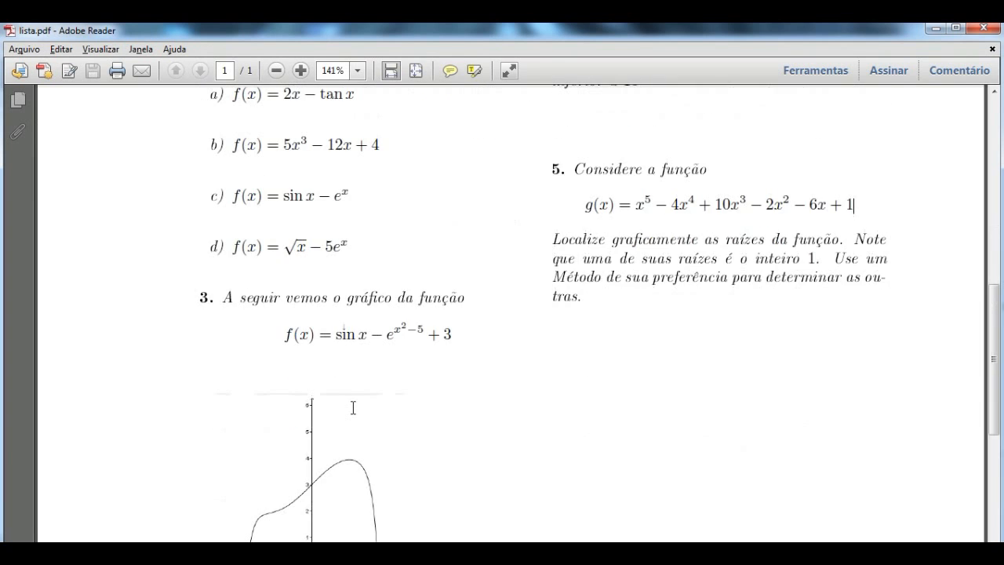